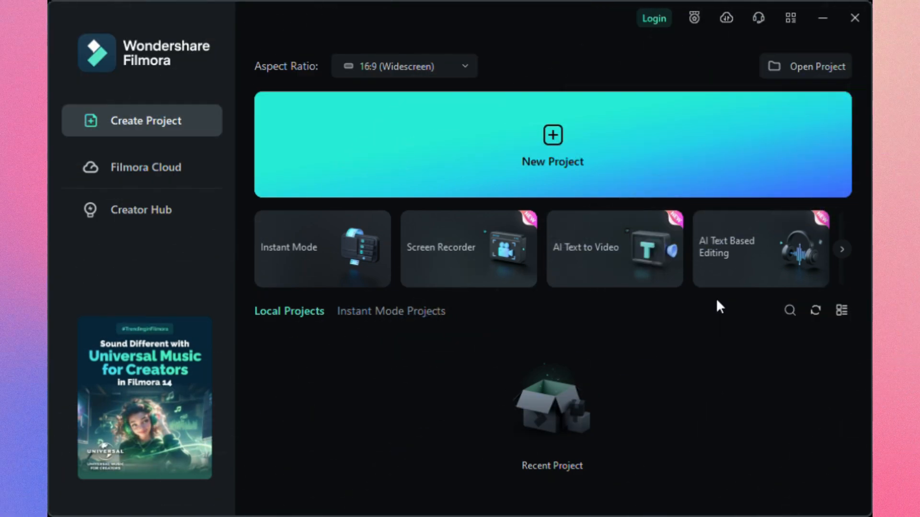
{"action": "left_click", "coordinate": [312, 264]}
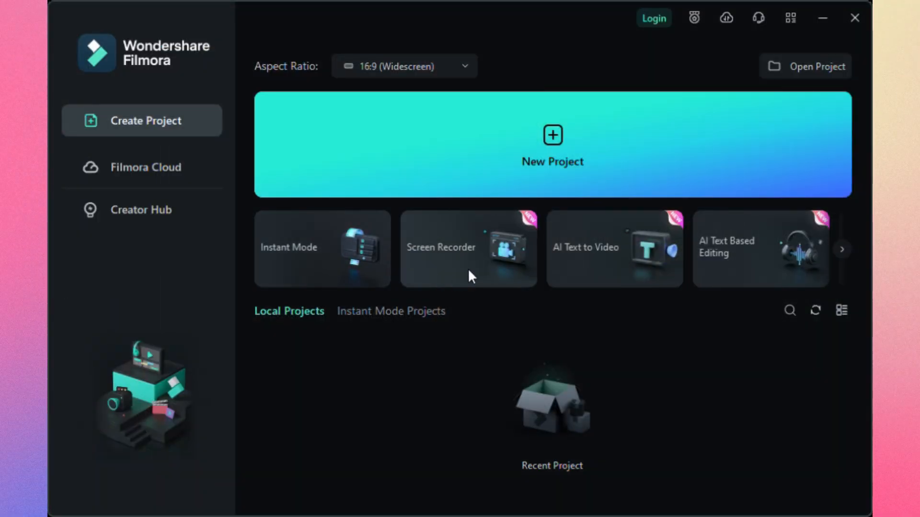
{"action": "left_click", "coordinate": [469, 271]}
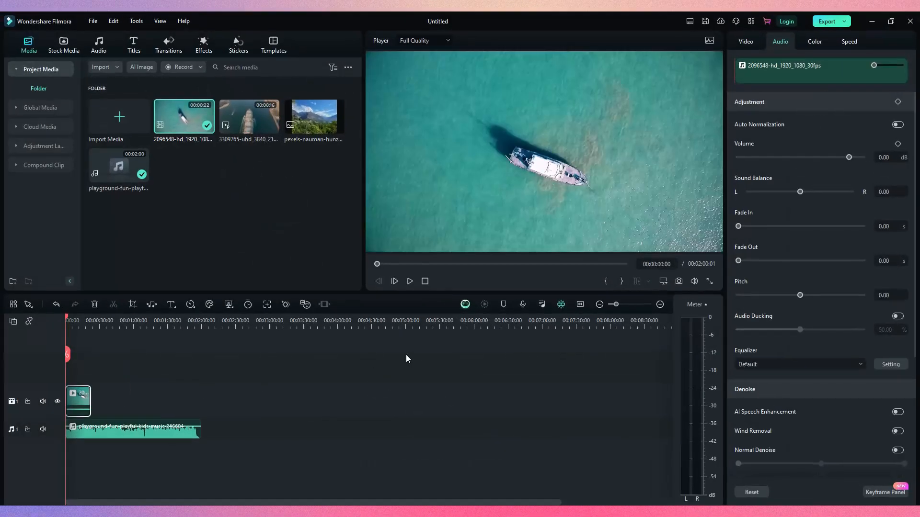
Add the 3309765-uhd video to the timeline and move it onto the first video track at about 47 seconds
{"action": "left_click", "coordinate": [660, 305]}
{"action": "left_click", "coordinate": [659, 305]}
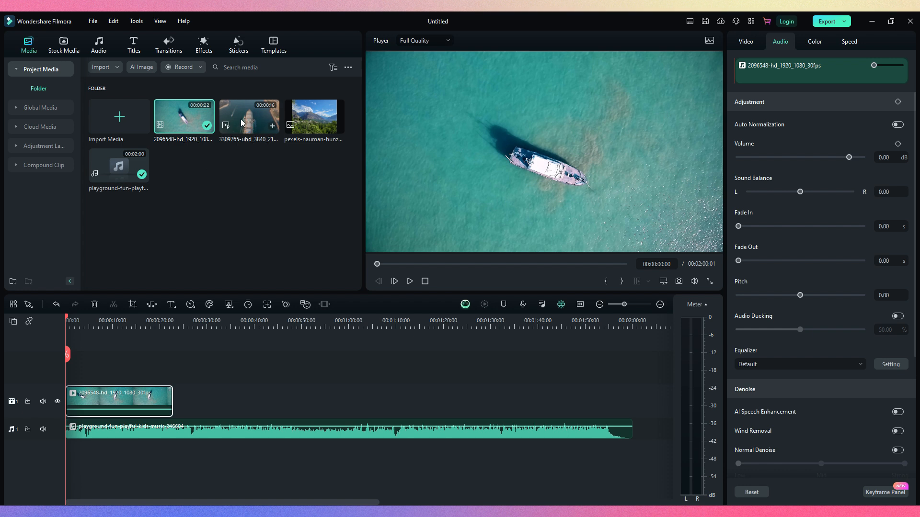
{"action": "left_click_drag", "start_coordinate": [250, 199], "coordinate": [175, 362]}
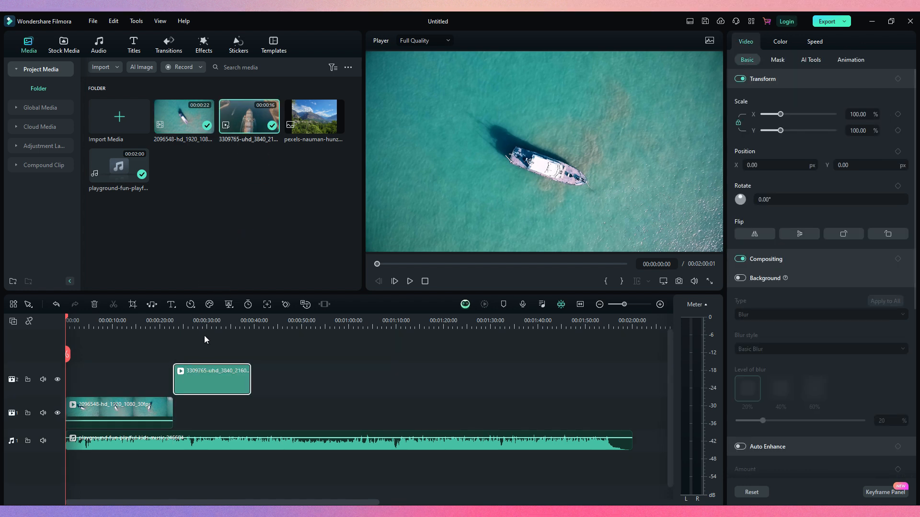
{"action": "left_click_drag", "start_coordinate": [247, 381], "coordinate": [360, 413]}
Add the mountain photo to the first video track at about 1:12 and move the second video up to track 2 at about 30 seconds
{"action": "left_click_drag", "start_coordinate": [344, 199], "coordinate": [430, 399]}
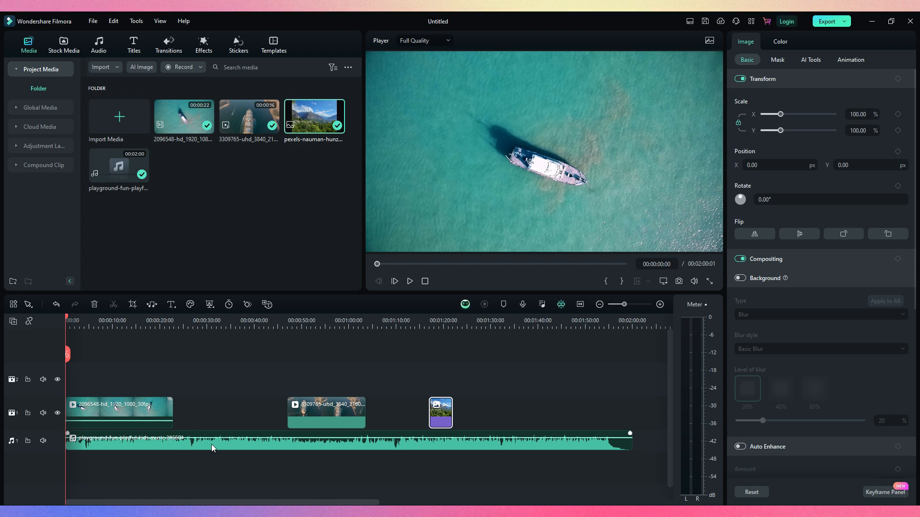
{"action": "left_click_drag", "start_coordinate": [442, 409], "coordinate": [417, 409]}
{"action": "left_click_drag", "start_coordinate": [337, 415], "coordinate": [262, 383]}
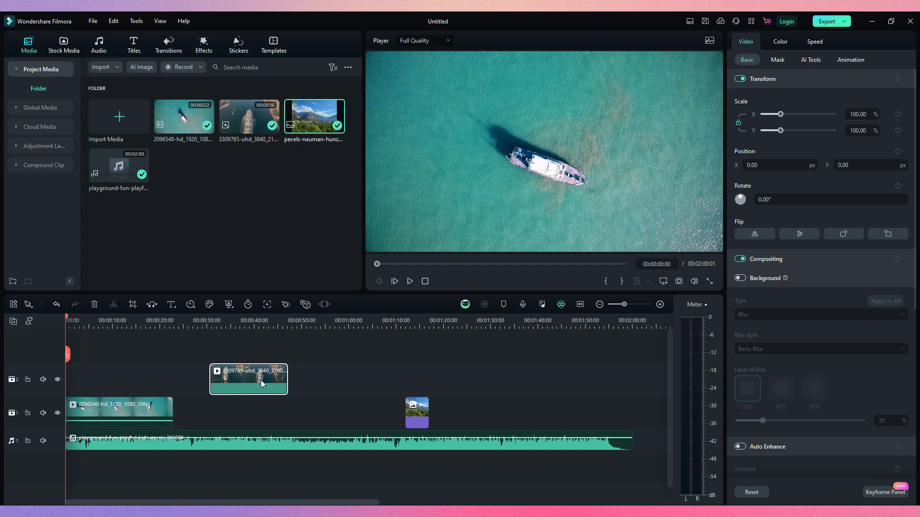
{"action": "mouse_move", "coordinate": [315, 324]}
{"action": "left_mouse_down"}
{"action": "mouse_move", "coordinate": [386, 322]}
{"action": "mouse_move", "coordinate": [305, 321]}
{"action": "left_mouse_up"}
{"action": "scroll", "coordinate": [286, 395], "scroll_direction": "down", "scroll_amount": 1}
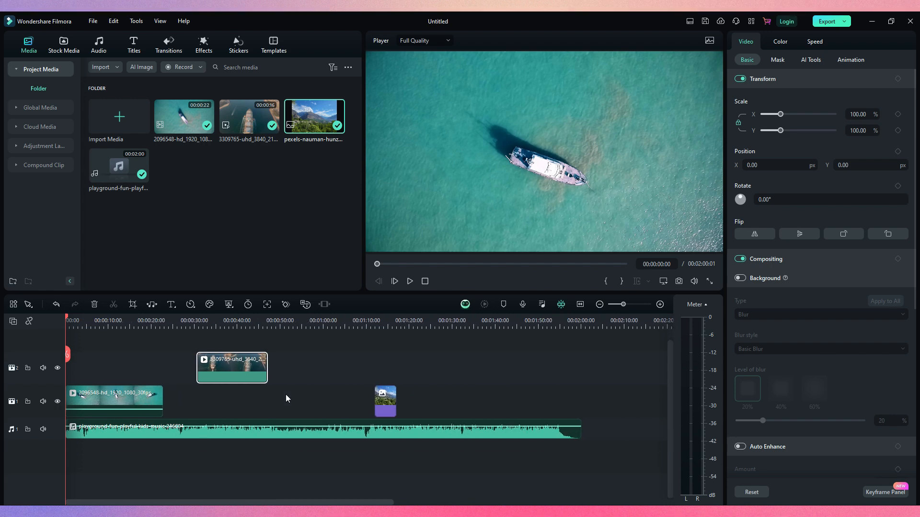
{"action": "scroll", "coordinate": [285, 395], "scroll_direction": "up", "scroll_amount": 1}
{"action": "scroll", "coordinate": [307, 379], "scroll_direction": "right", "scroll_amount": 5}
{"action": "scroll", "coordinate": [307, 378], "scroll_direction": "left", "scroll_amount": 5}
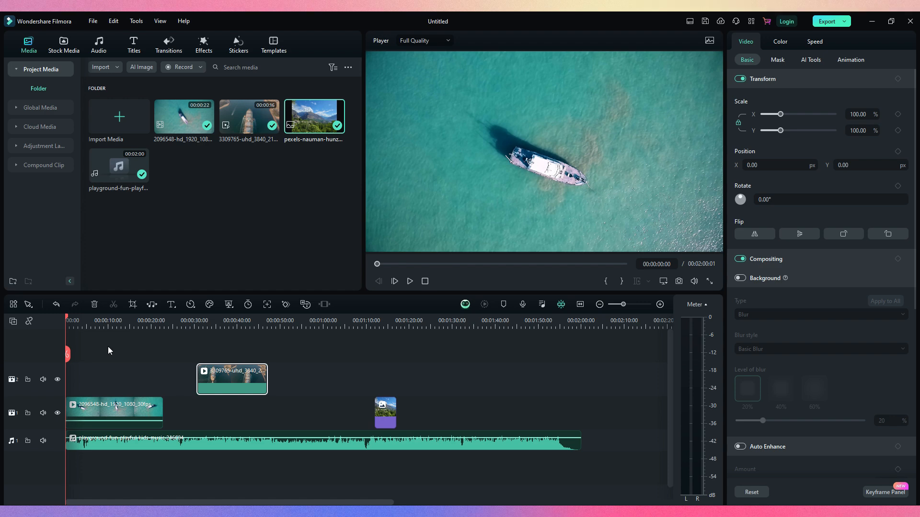
Scrub the playhead through the first clip, play it in accelerated reverse from about 13 seconds, and stop near 10 seconds
{"action": "left_click", "coordinate": [98, 318]}
{"action": "left_click", "coordinate": [119, 320]}
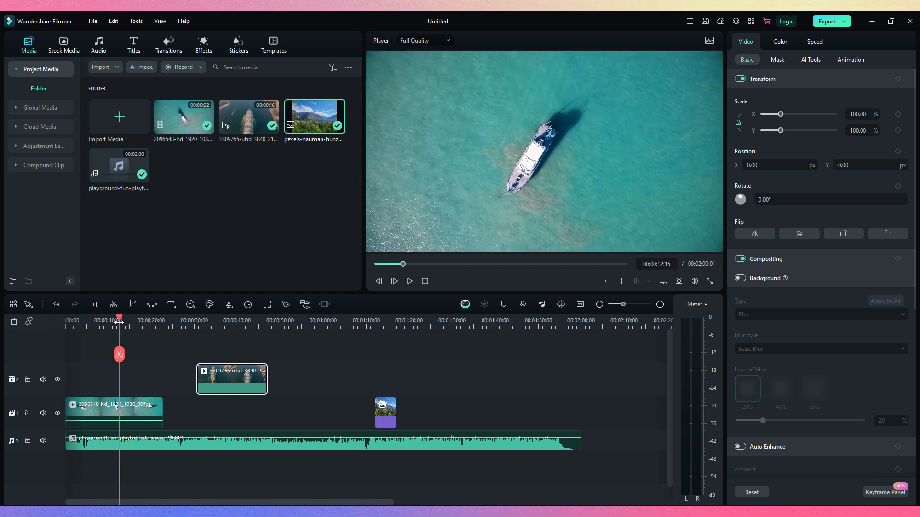
{"action": "left_click_drag", "start_coordinate": [119, 320], "coordinate": [68, 321]}
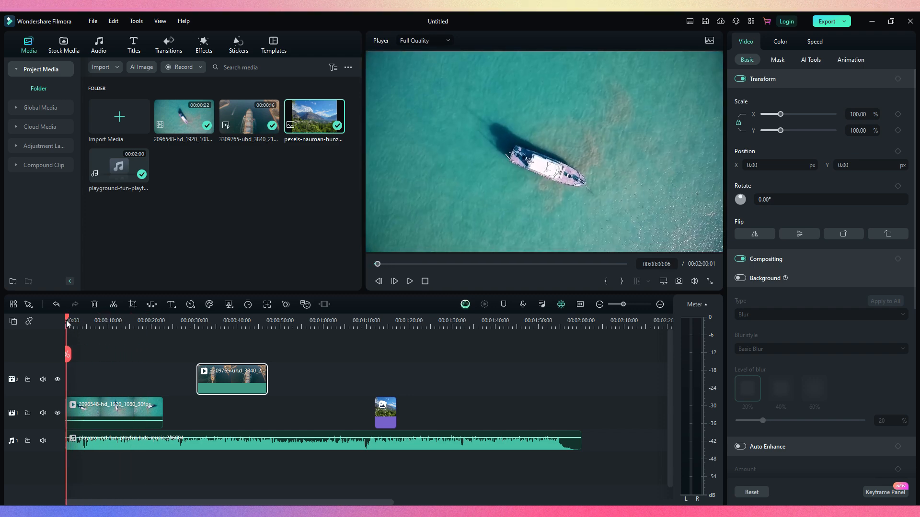
{"action": "left_click", "coordinate": [129, 323]}
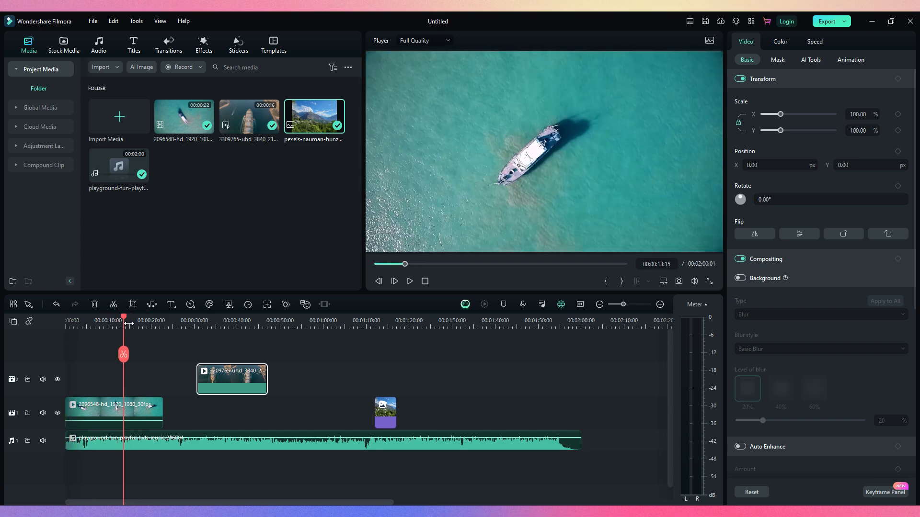
{"action": "key", "text": "j"}
{"action": "key", "text": "j"}
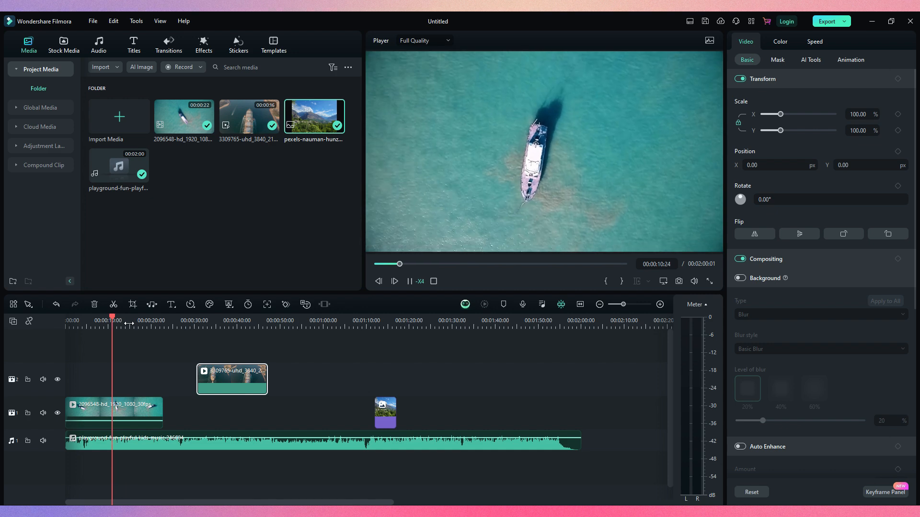
{"action": "key", "text": "k"}
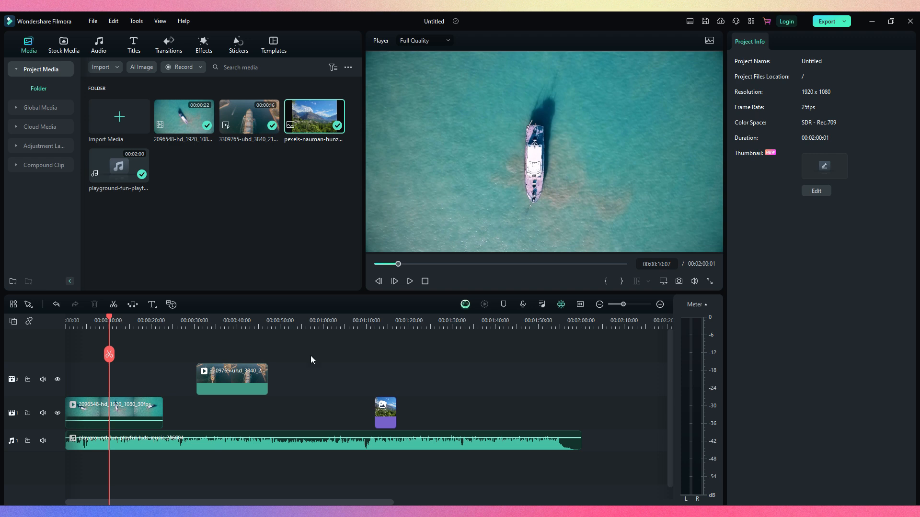
Align the second video on track 2 with the end of the first clip and delete the first clip's detached audio
{"action": "left_click_drag", "start_coordinate": [227, 390], "coordinate": [250, 354]}
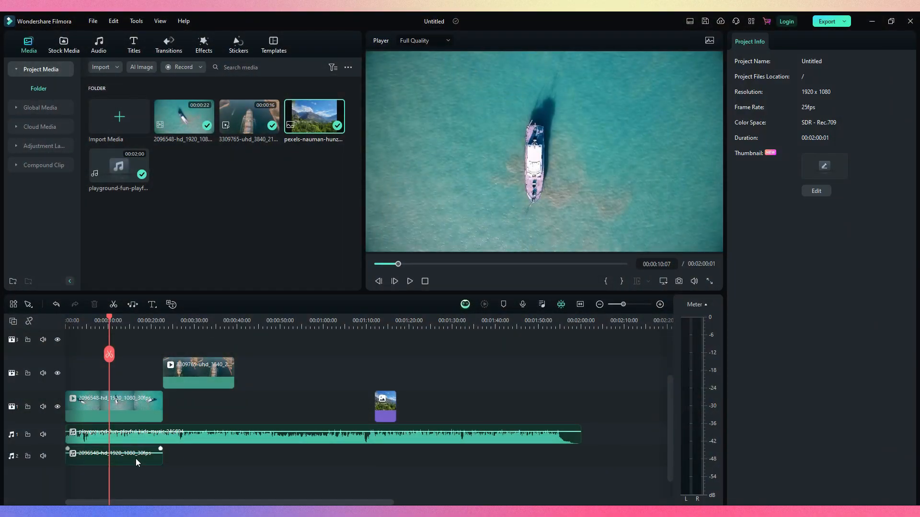
{"action": "left_click", "coordinate": [137, 461]}
{"action": "key", "text": "Delete"}
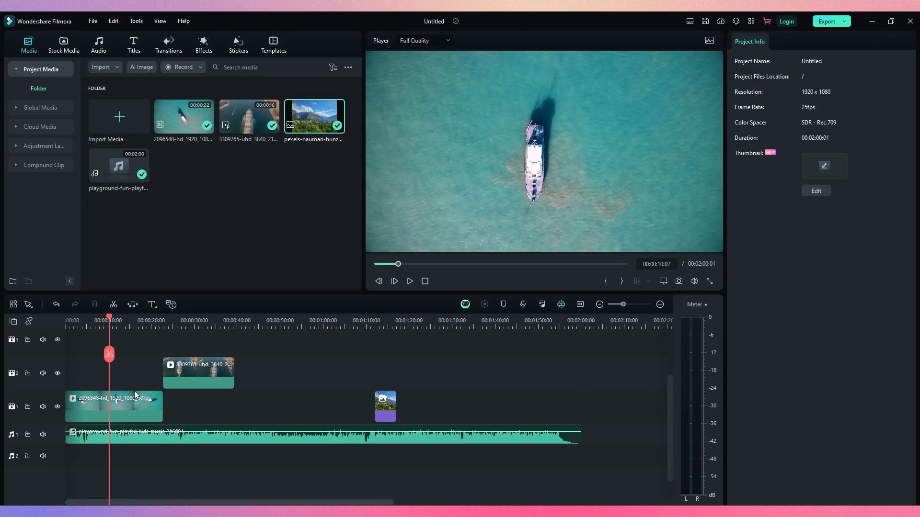
Lower the background music's volume to about -29 dB and play a short stretch to check the level
{"action": "mouse_move", "coordinate": [142, 432]}
{"action": "left_mouse_down"}
{"action": "mouse_move", "coordinate": [150, 446]}
{"action": "mouse_move", "coordinate": [145, 438]}
{"action": "left_mouse_up"}
{"action": "key", "text": "space"}
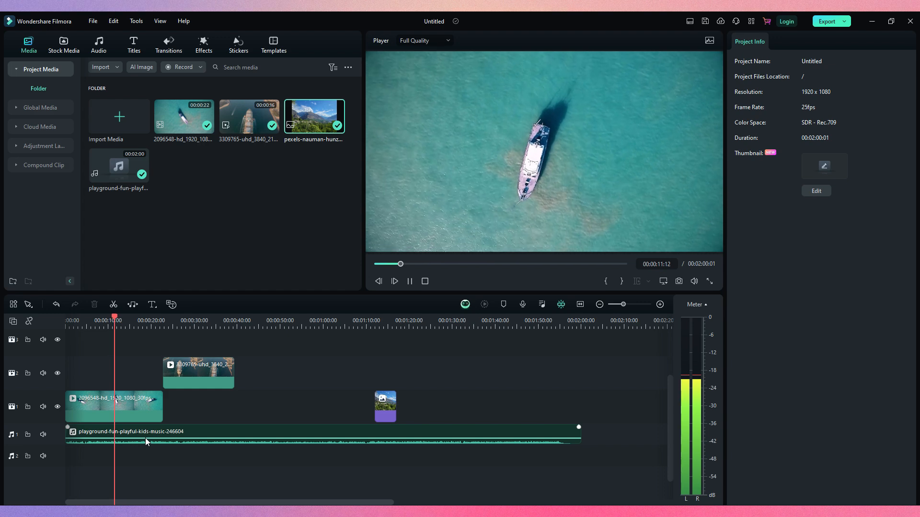
{"action": "key", "text": "space"}
Stack the second video above the first clip at the timeline start, and move it along track 2 to about 50 seconds
{"action": "left_click_drag", "start_coordinate": [180, 365], "coordinate": [148, 366]}
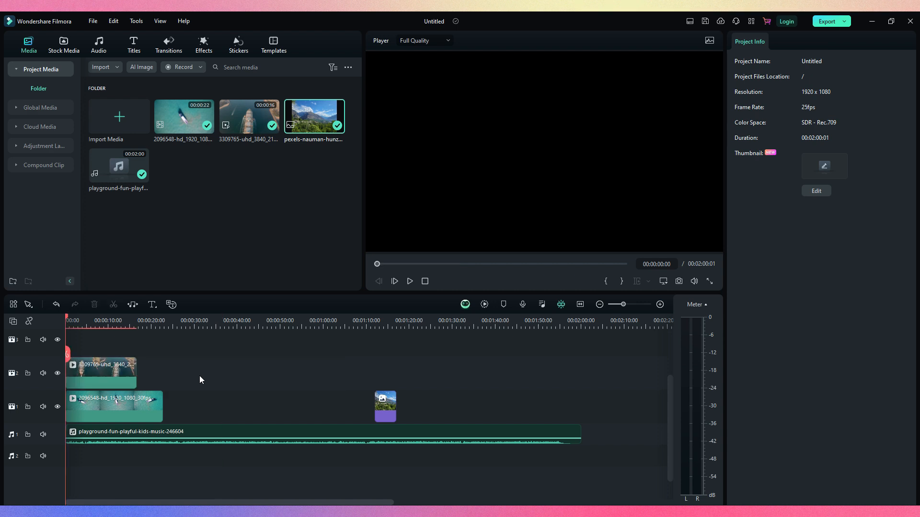
{"action": "left_click_drag", "start_coordinate": [110, 373], "coordinate": [326, 373]}
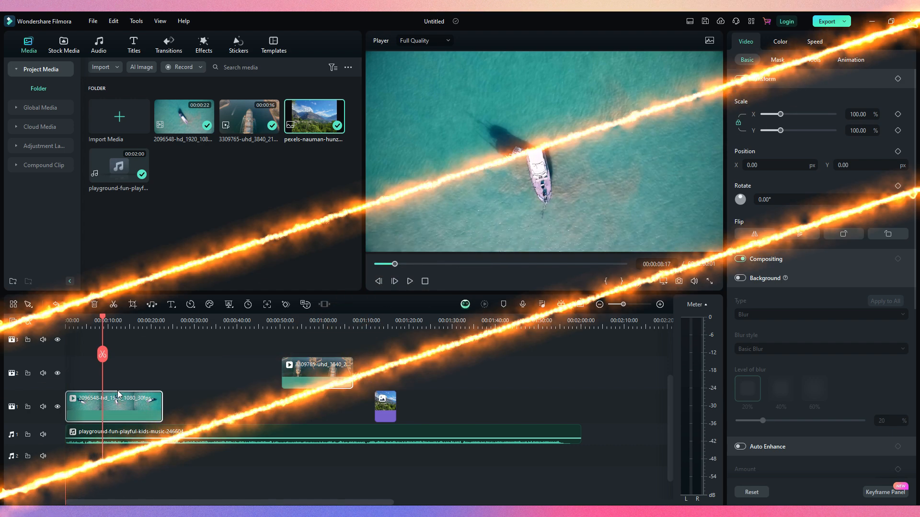
Delete the first video clip and undo it, and repeat with a ripple delete of the same clip, undoing that as well
{"action": "key", "text": "Delete"}
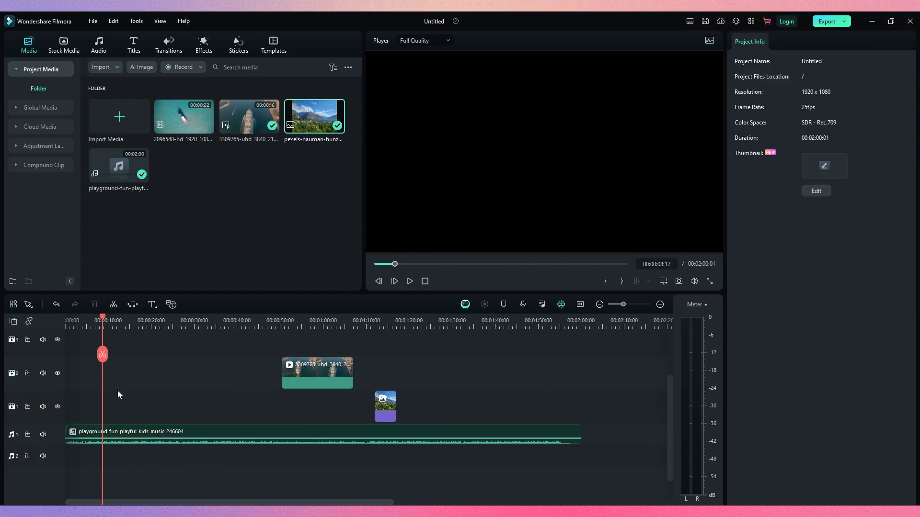
{"action": "key", "text": "ctrl+z"}
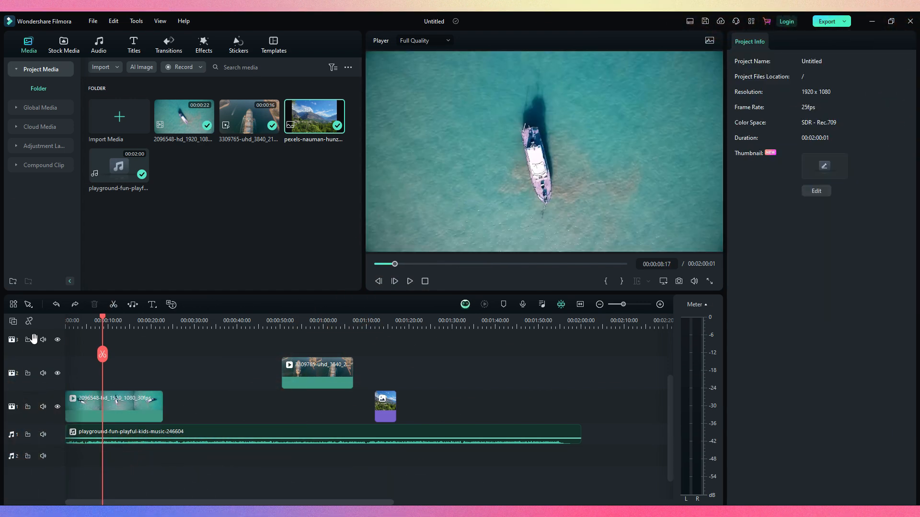
{"action": "left_click", "coordinate": [132, 397]}
{"action": "key", "text": "shift+Delete"}
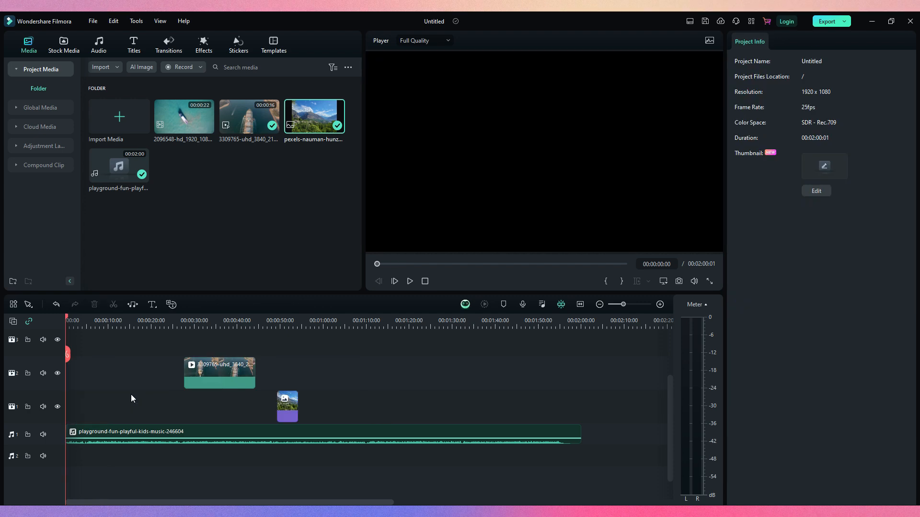
{"action": "key", "text": "ctrl+z"}
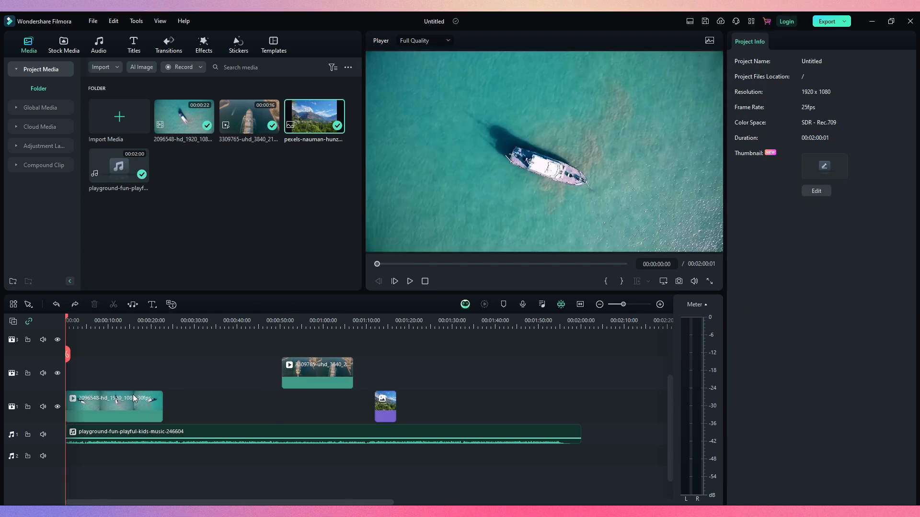
Split the first video clip at 00:00:11:20
{"action": "left_click", "coordinate": [133, 399]}
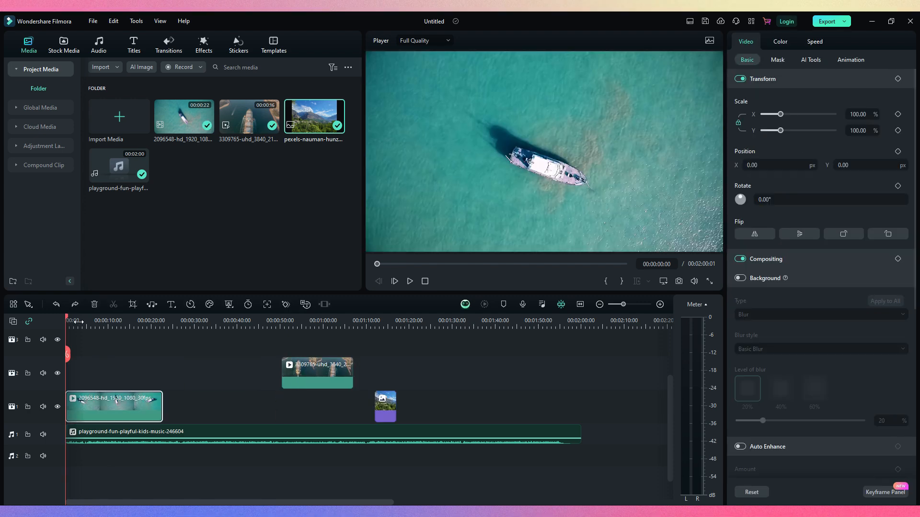
{"action": "left_click_drag", "start_coordinate": [67, 320], "coordinate": [116, 322]}
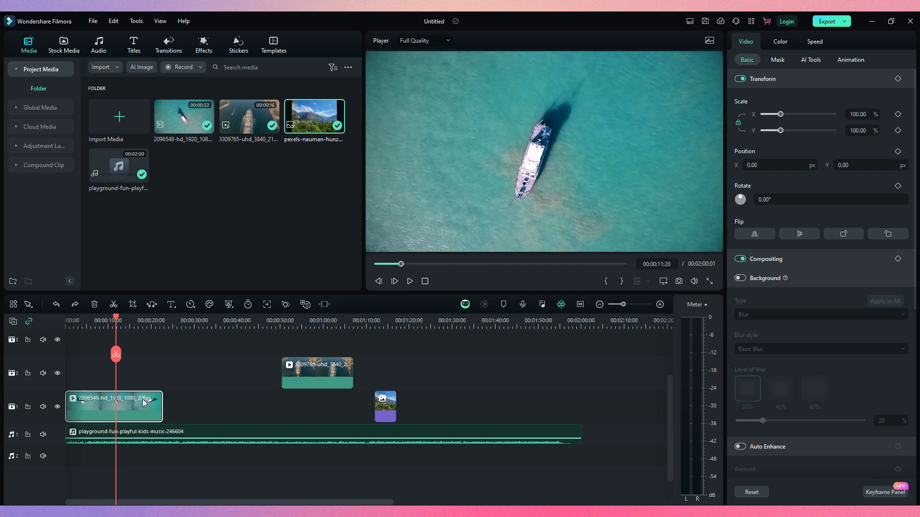
{"action": "left_click", "coordinate": [116, 354]}
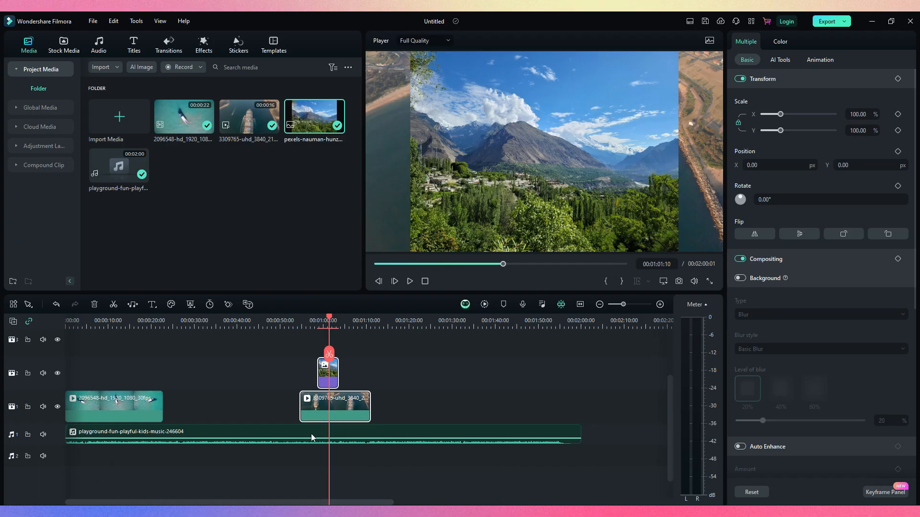
Combine the second video, the photo and the background music into a compound clip, and open that clip's own timeline
{"action": "left_click", "coordinate": [314, 436], "text": "ctrl"}
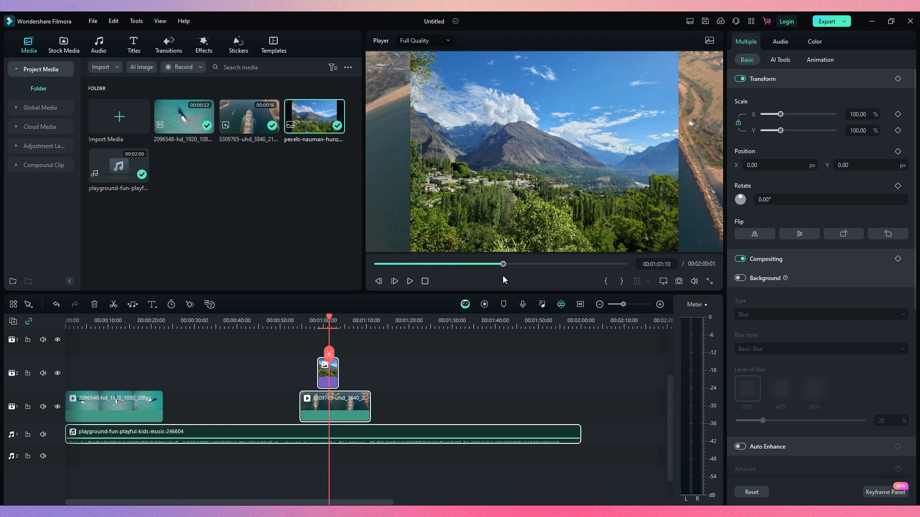
{"action": "key", "text": "alt+g"}
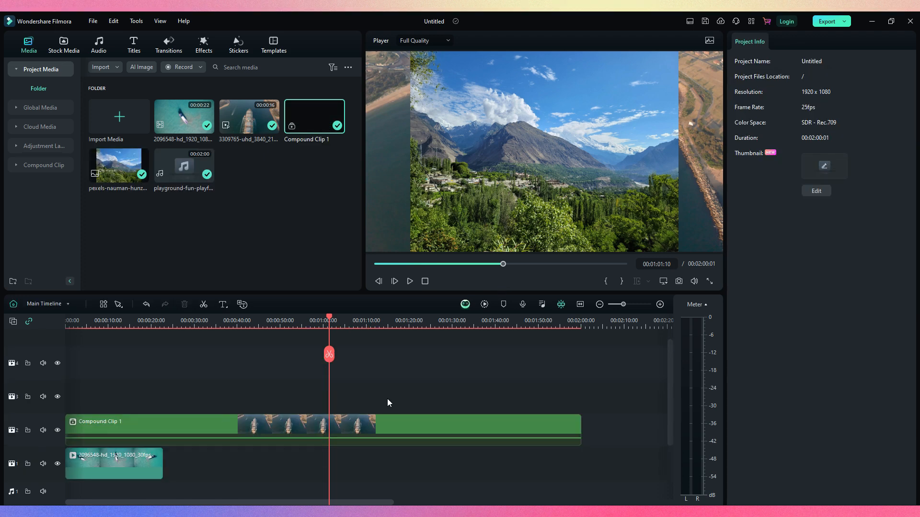
{"action": "left_click_drag", "start_coordinate": [287, 426], "coordinate": [364, 433]}
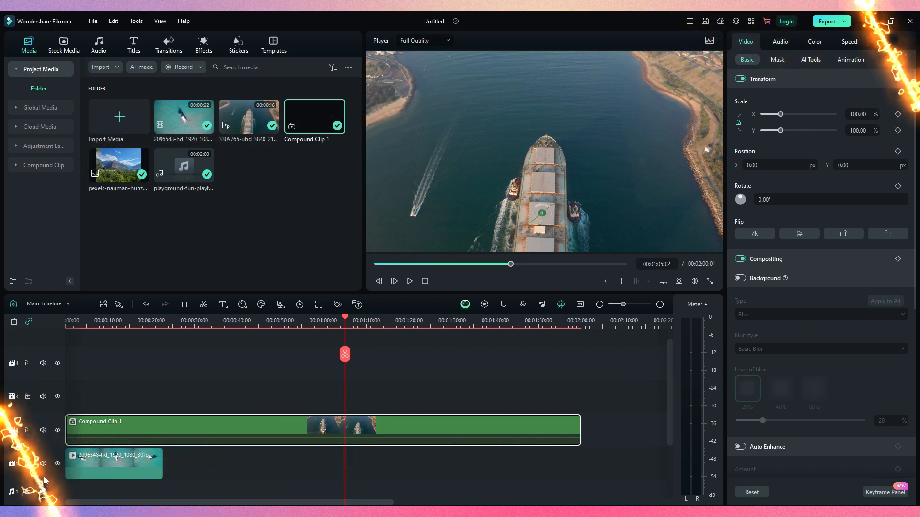
{"action": "left_click", "coordinate": [48, 303]}
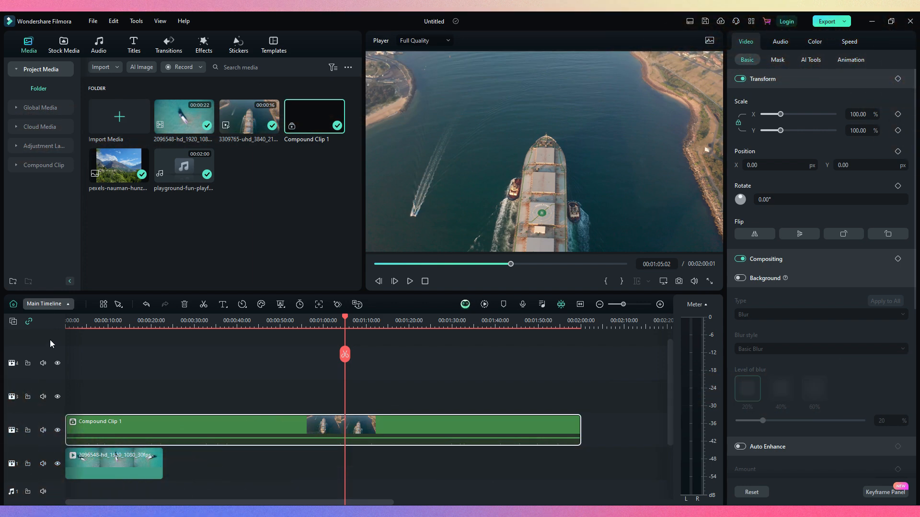
{"action": "left_click", "coordinate": [49, 341]}
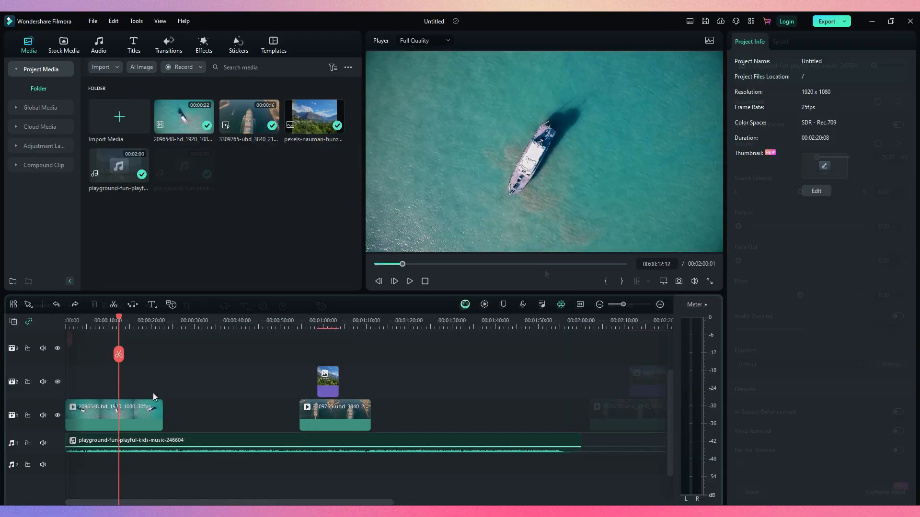
Set the background music's volume to about -22 dB and mute its audio track during a short playback
{"action": "left_click", "coordinate": [158, 448]}
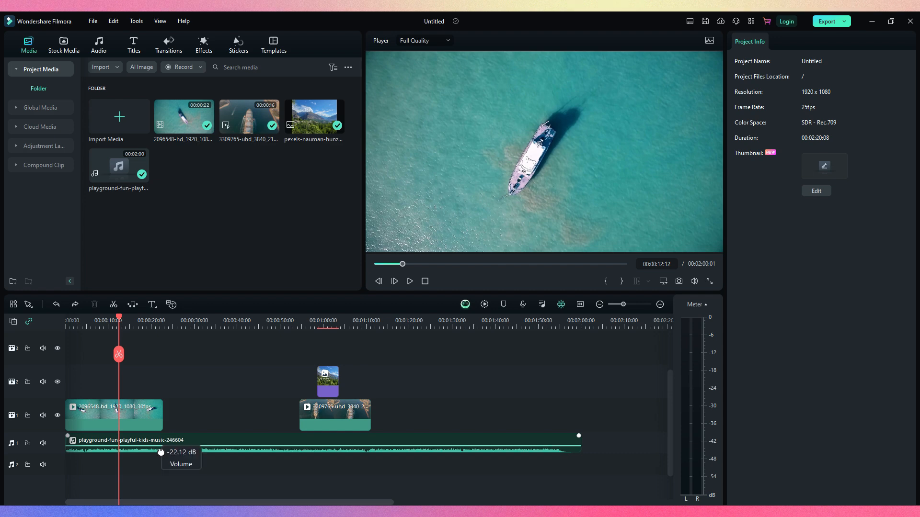
{"action": "key", "text": "space"}
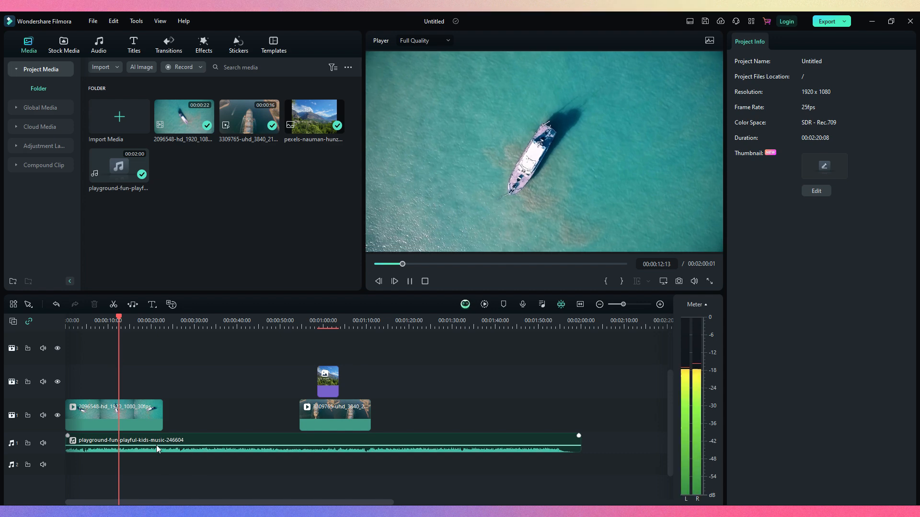
{"action": "left_click", "coordinate": [43, 443]}
{"action": "key", "text": "space"}
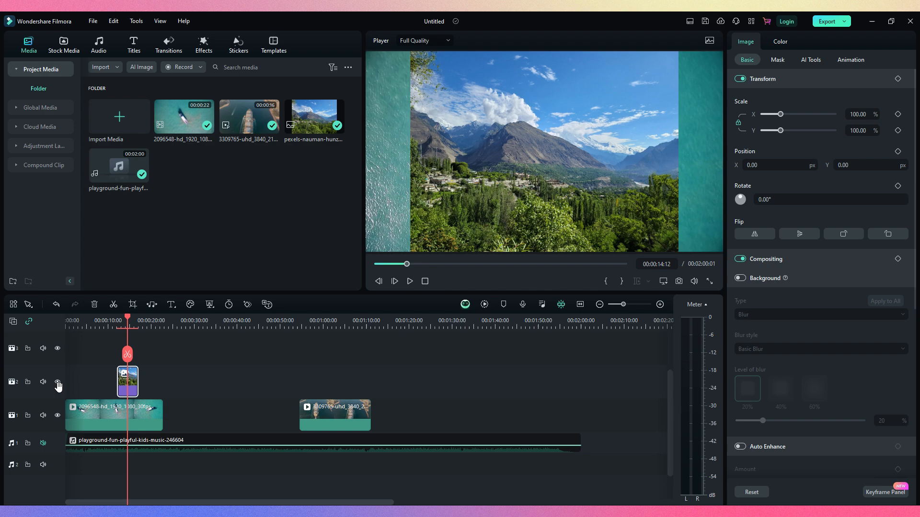
Place the photo above the first clip at about 12 seconds on track 2, and hide that track and show it again
{"action": "left_click", "coordinate": [57, 383]}
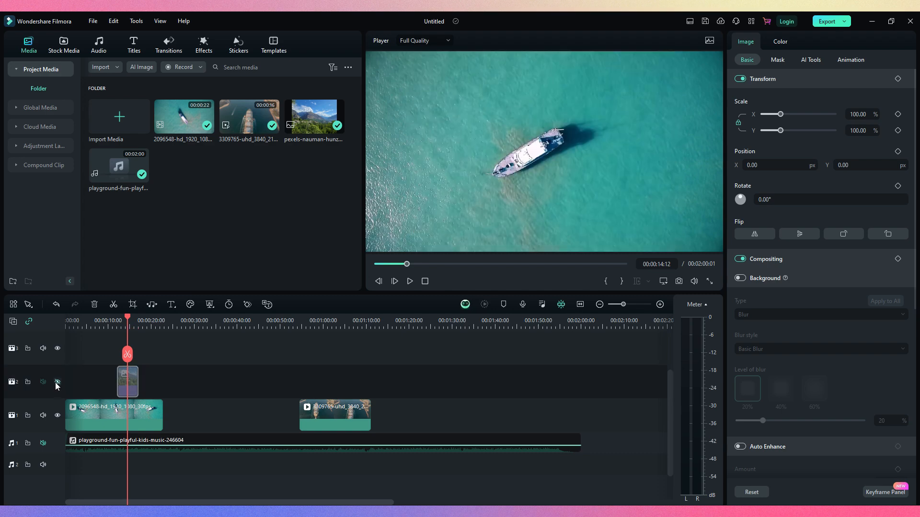
{"action": "left_click", "coordinate": [58, 382]}
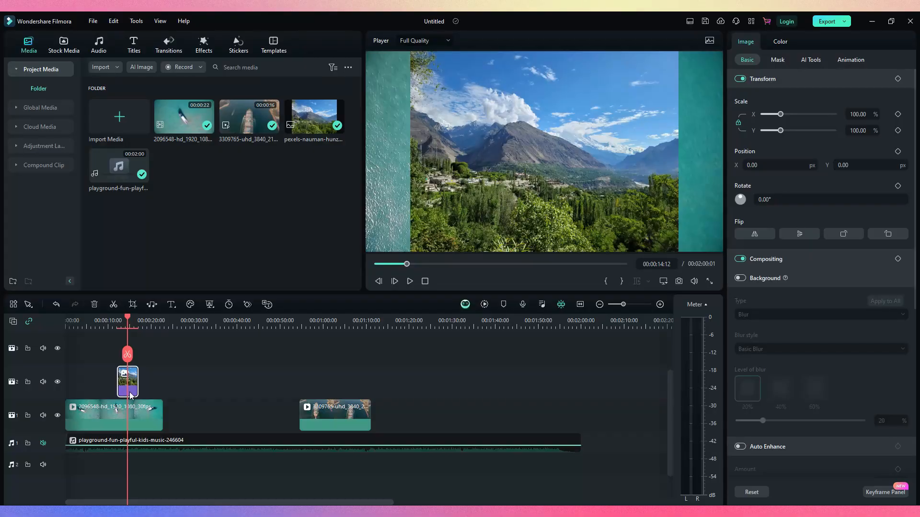
Move the photo on track 2 to start at about 14 seconds above the first clip, and scale it to 80%
{"action": "left_click", "coordinate": [137, 426]}
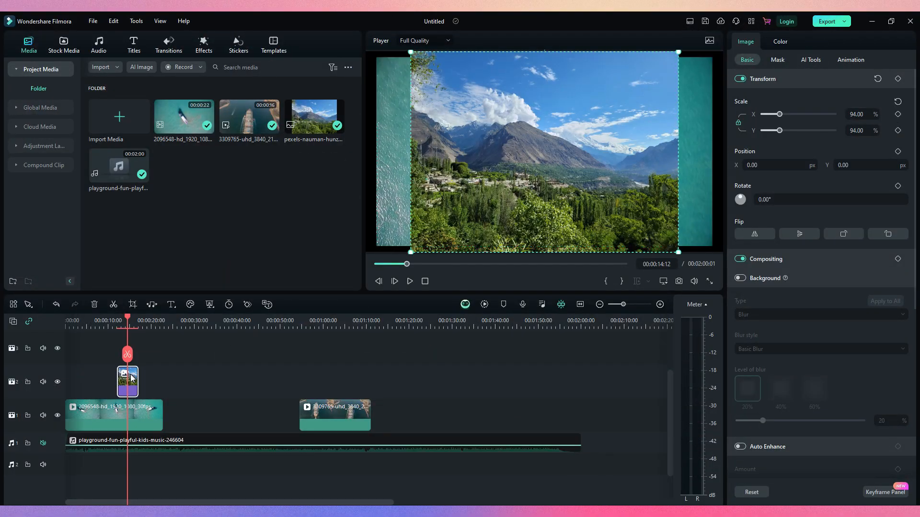
{"action": "left_click_drag", "start_coordinate": [117, 379], "coordinate": [164, 379]}
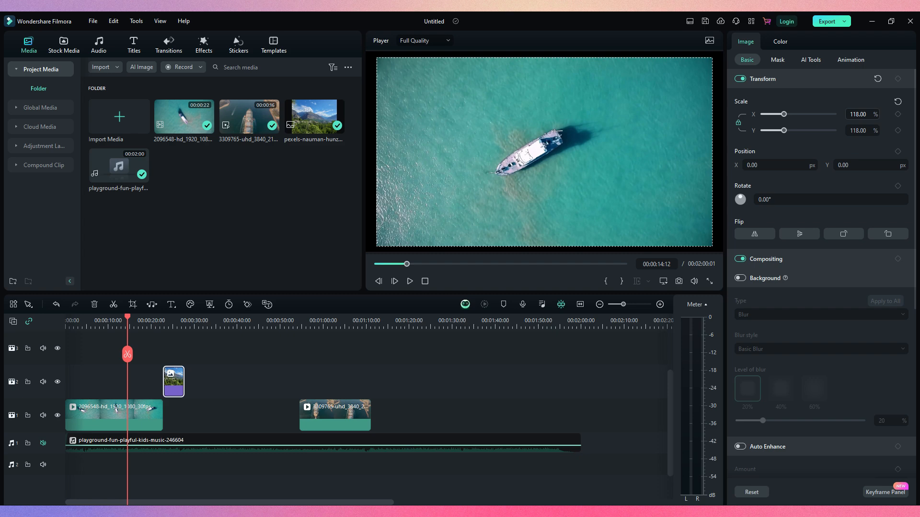
{"action": "left_click", "coordinate": [144, 417]}
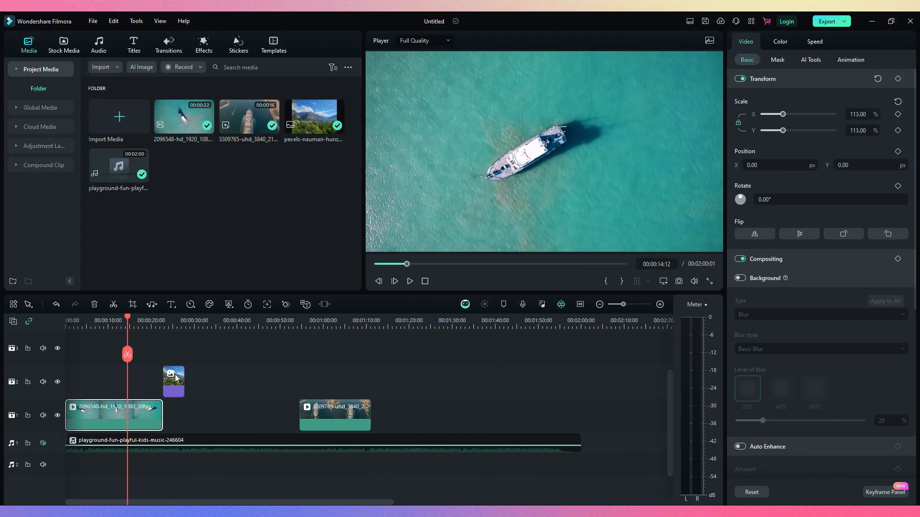
{"action": "left_click_drag", "start_coordinate": [176, 378], "coordinate": [141, 379]}
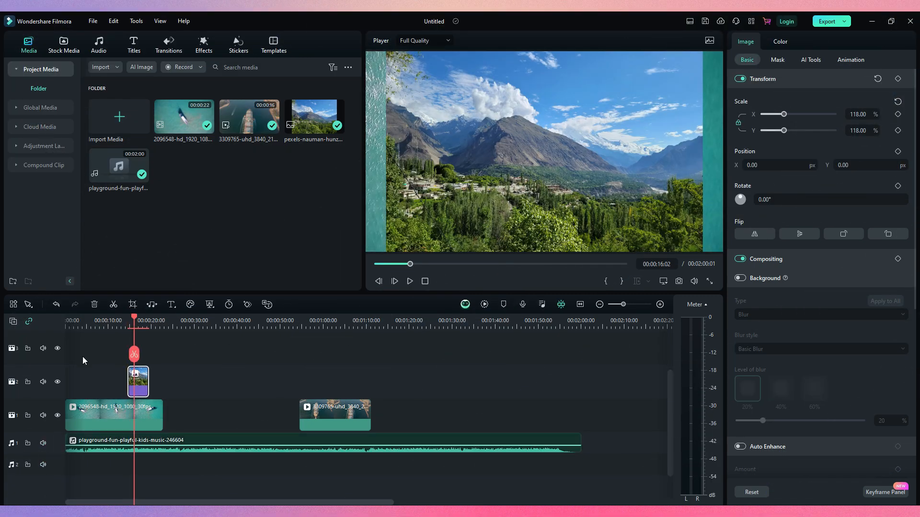
{"action": "left_click_drag", "start_coordinate": [862, 115], "coordinate": [845, 115]}
Try Auto Enhance with an amount of 61 and a drop shadow on the photo
{"action": "scroll", "coordinate": [758, 281], "scroll_direction": "down", "scroll_amount": 3}
{"action": "scroll", "coordinate": [762, 254], "scroll_direction": "down", "scroll_amount": 1}
{"action": "left_click", "coordinate": [740, 331]}
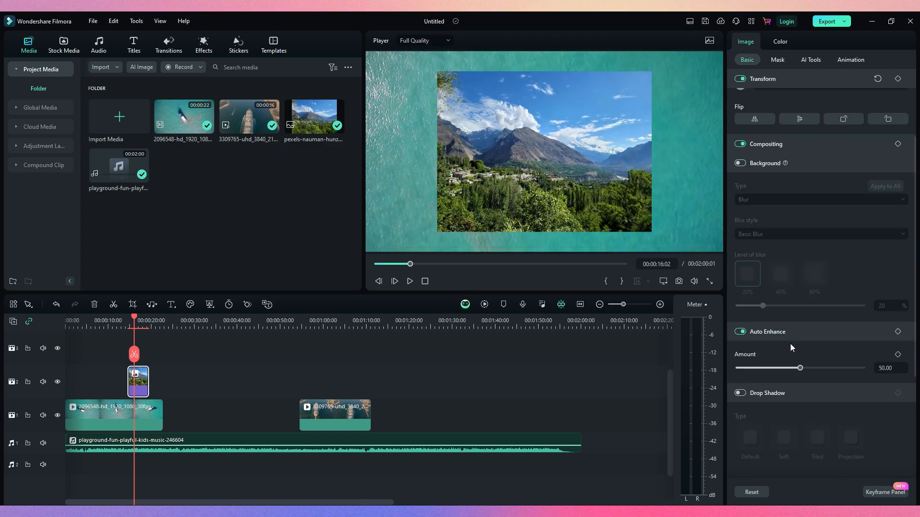
{"action": "scroll", "coordinate": [789, 344], "scroll_direction": "down", "scroll_amount": 1}
{"action": "left_click_drag", "start_coordinate": [800, 339], "coordinate": [777, 340]}
{"action": "scroll", "coordinate": [779, 330], "scroll_direction": "down", "scroll_amount": 1}
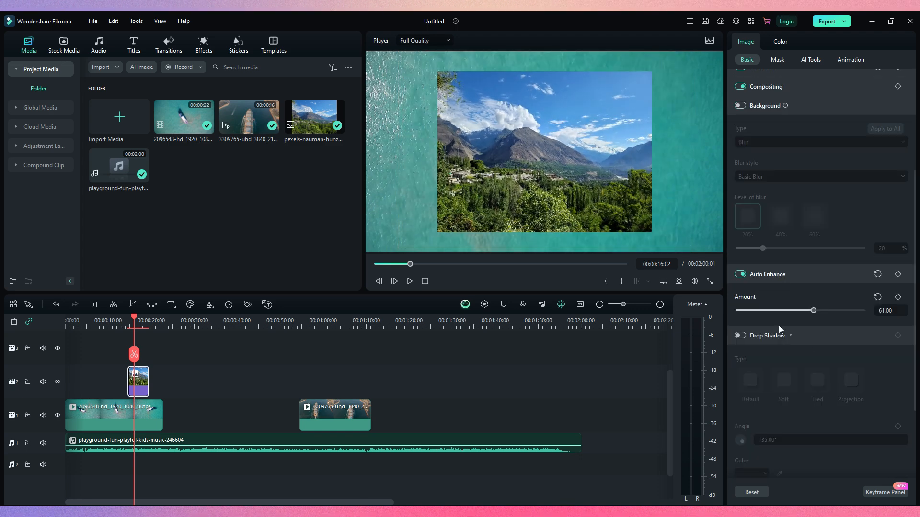
{"action": "left_click", "coordinate": [740, 337]}
{"action": "left_click_drag", "start_coordinate": [748, 450], "coordinate": [781, 449]}
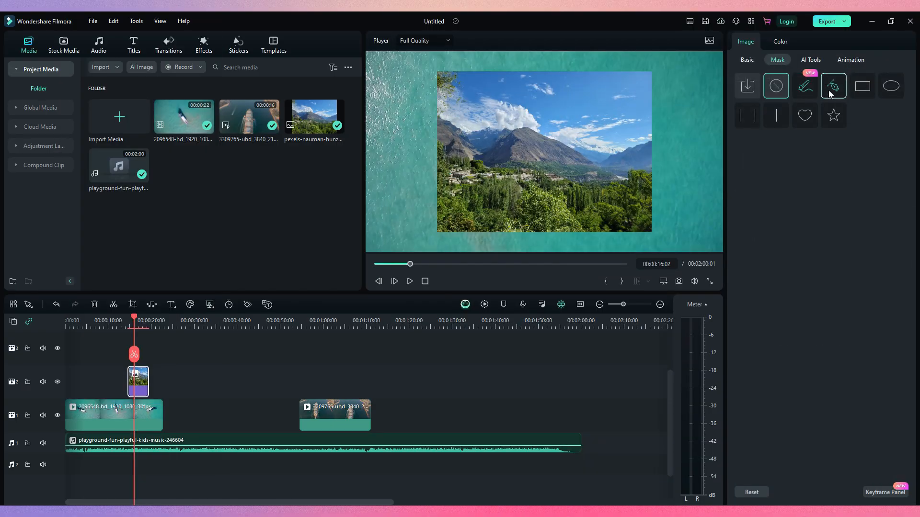
Try the rectangle, circle, line, heart and star masks on the photo, and remove the mask
{"action": "left_click", "coordinate": [861, 93]}
{"action": "left_click", "coordinate": [890, 85]}
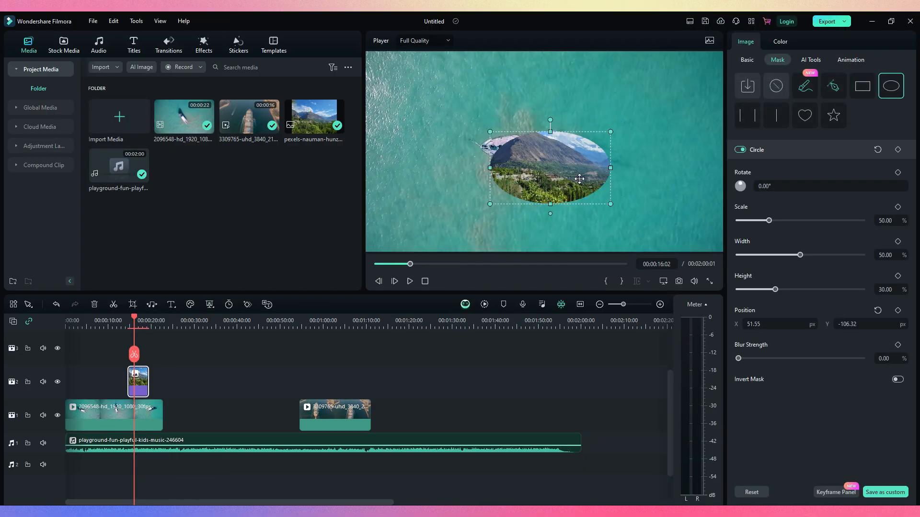
{"action": "left_click_drag", "start_coordinate": [565, 165], "coordinate": [592, 200]}
{"action": "left_click", "coordinate": [747, 115]}
{"action": "left_click", "coordinate": [775, 115]}
{"action": "left_click", "coordinate": [805, 115]}
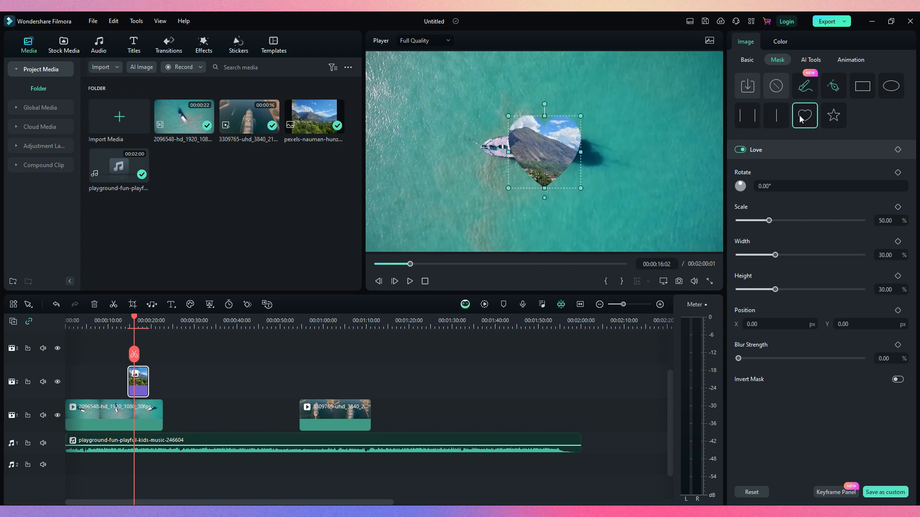
{"action": "left_click", "coordinate": [833, 116]}
{"action": "left_click", "coordinate": [776, 85]}
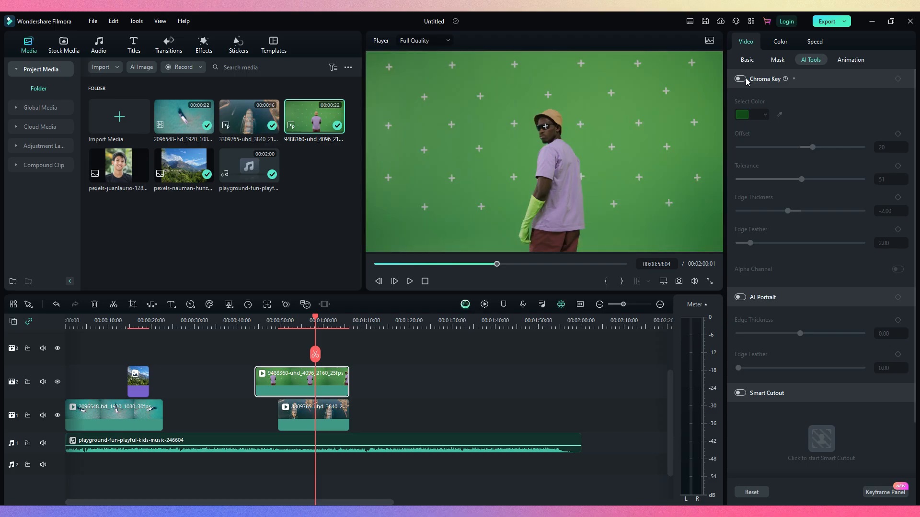
Remove the green background of the green-screen clip above the second video with Chroma Key, and play the result
{"action": "key", "text": "space"}
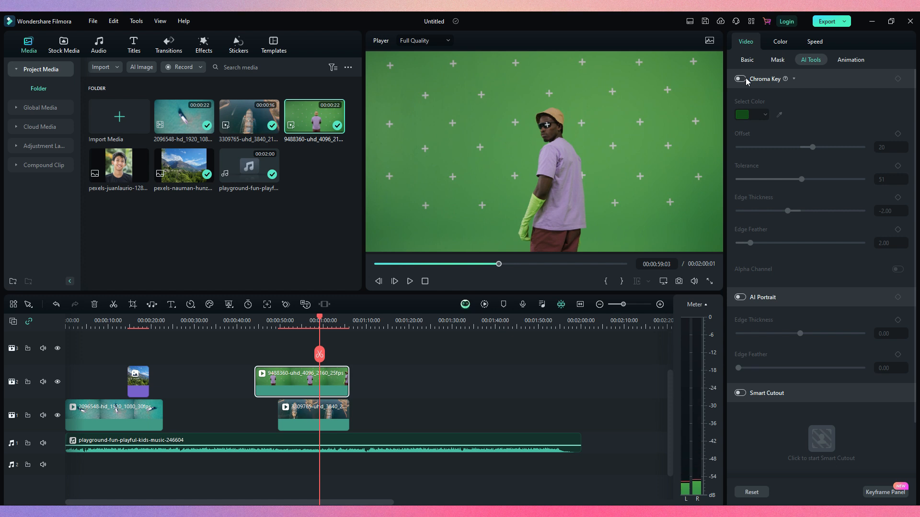
{"action": "key", "text": "space"}
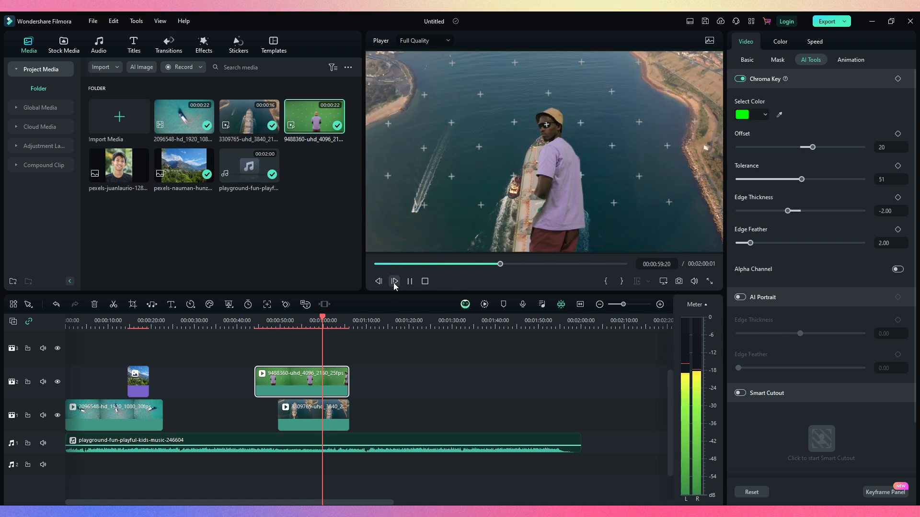
{"action": "key", "text": "space"}
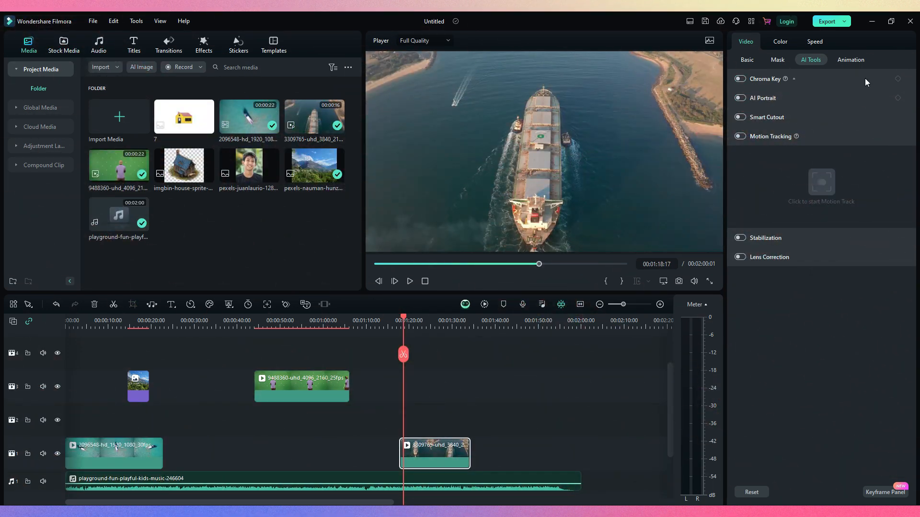
Motion-track the shoreline area in the second video, place the sailing boat image over the tracked area, and play the result
{"action": "left_click", "coordinate": [740, 136]}
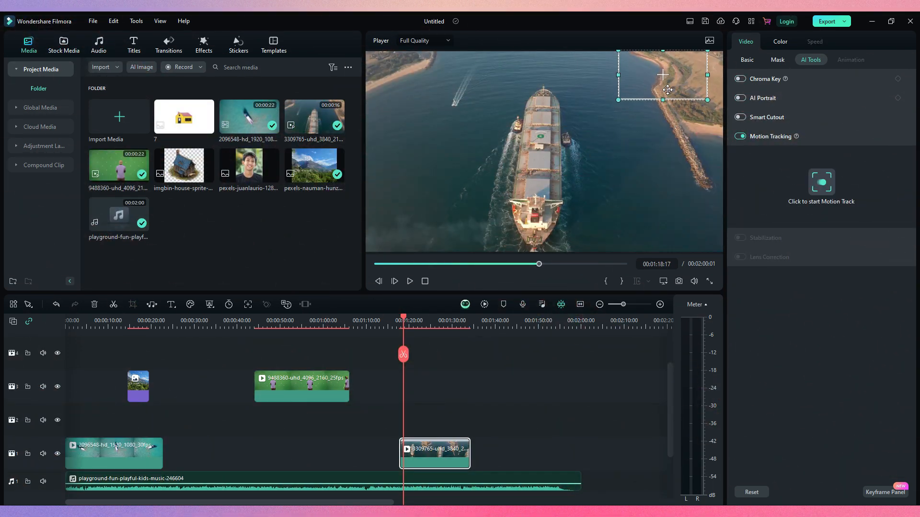
{"action": "left_click", "coordinate": [824, 183]}
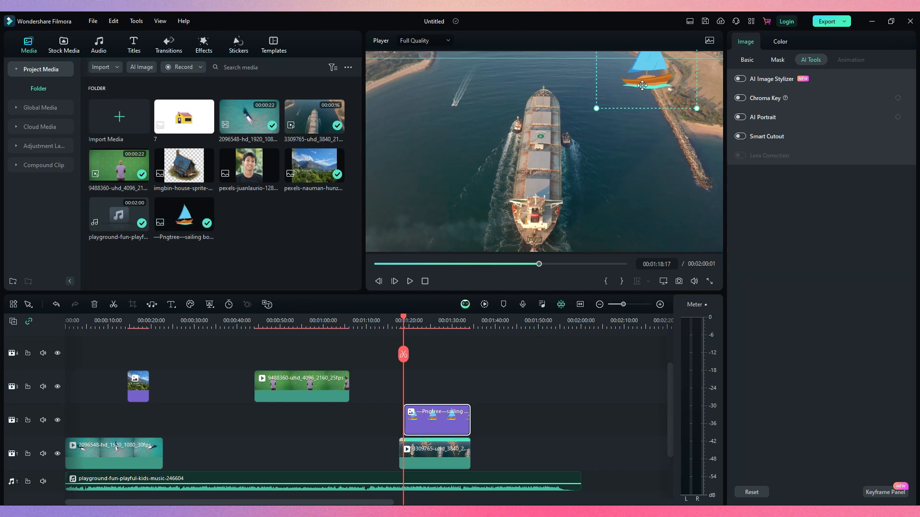
{"action": "key", "text": "space"}
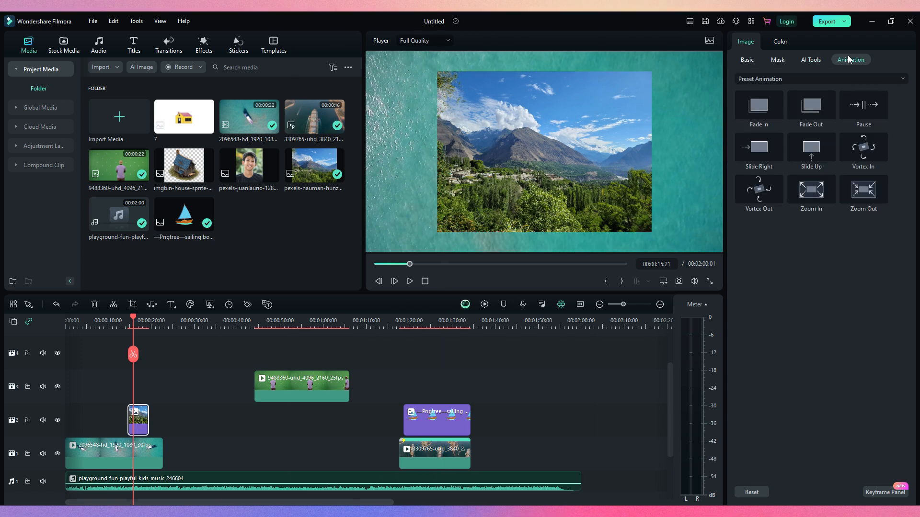
Apply the Slide Up preset animation to the photo after trying Vortex In, and move its second keyframe to 00:00:15:05
{"action": "left_click", "coordinate": [855, 143]}
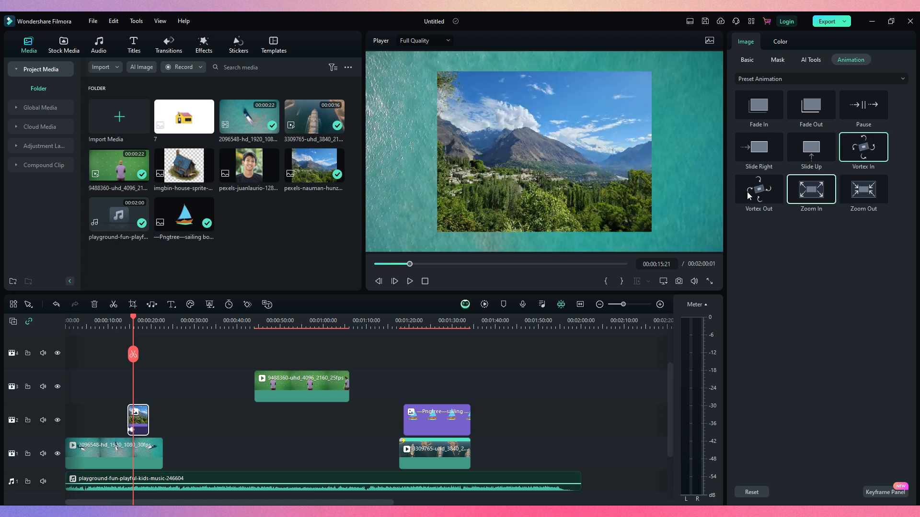
{"action": "left_click", "coordinate": [657, 305]}
{"action": "left_click", "coordinate": [823, 156]}
{"action": "left_click_drag", "start_coordinate": [344, 429], "coordinate": [326, 429]}
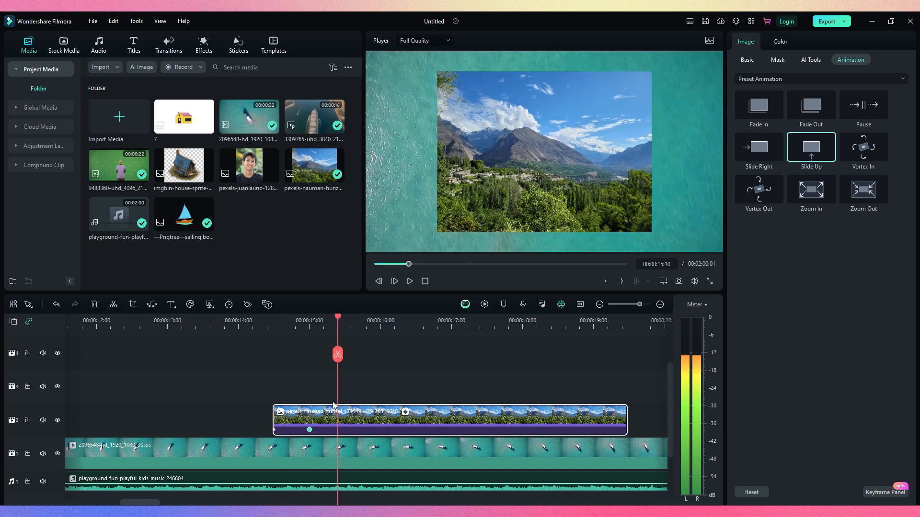
{"action": "left_click_drag", "start_coordinate": [315, 432], "coordinate": [325, 424]}
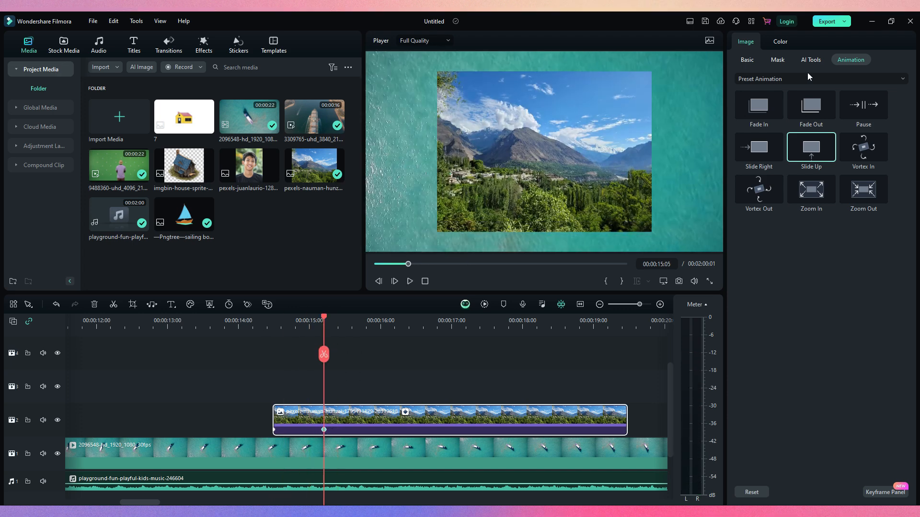
Set the photo's keyframe at 00:00:15:05 to a Y position of -15, 21° rotation and 50% scale, and play the animation
{"action": "left_click", "coordinate": [749, 60]}
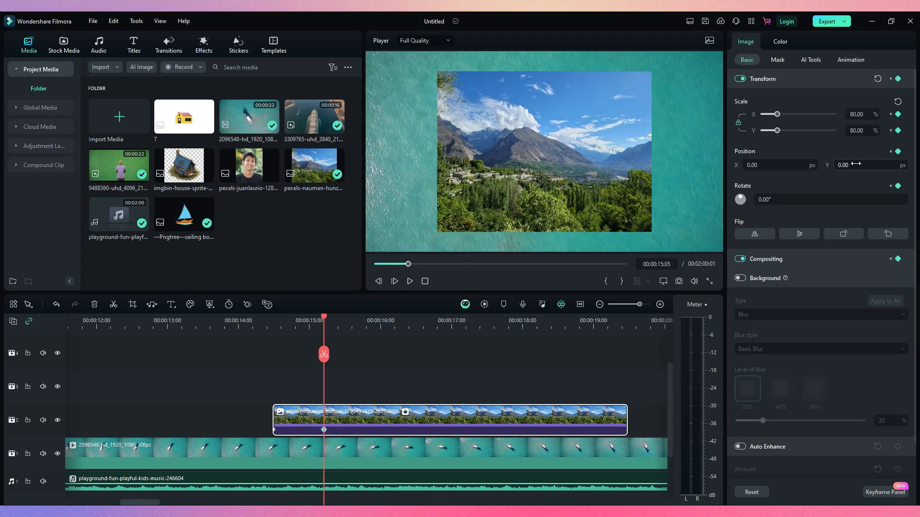
{"action": "left_click_drag", "start_coordinate": [856, 164], "coordinate": [849, 164]}
{"action": "left_click_drag", "start_coordinate": [766, 200], "coordinate": [775, 199]}
{"action": "left_click_drag", "start_coordinate": [857, 132], "coordinate": [842, 132]}
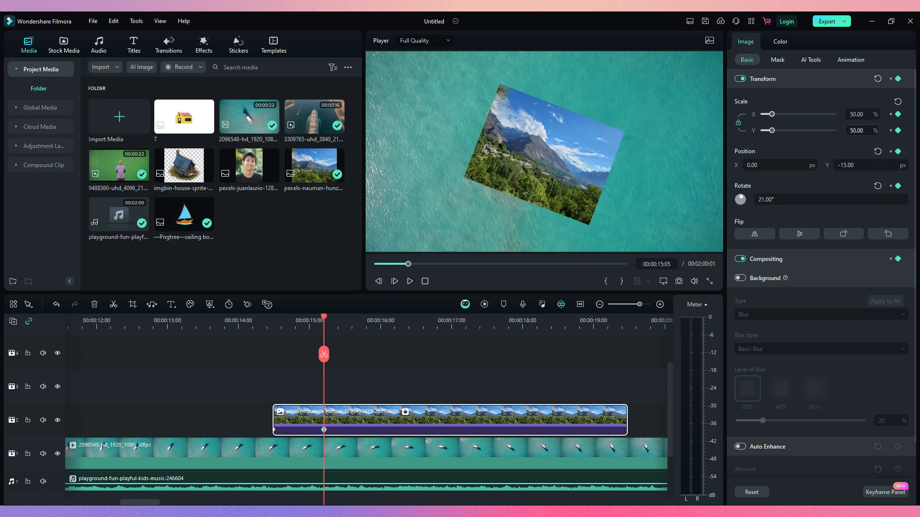
{"action": "left_click", "coordinate": [271, 322]}
{"action": "key", "text": "space"}
Play the background music, set its volume to -18 dB, and try its sound balance before resetting it
{"action": "key", "text": "space"}
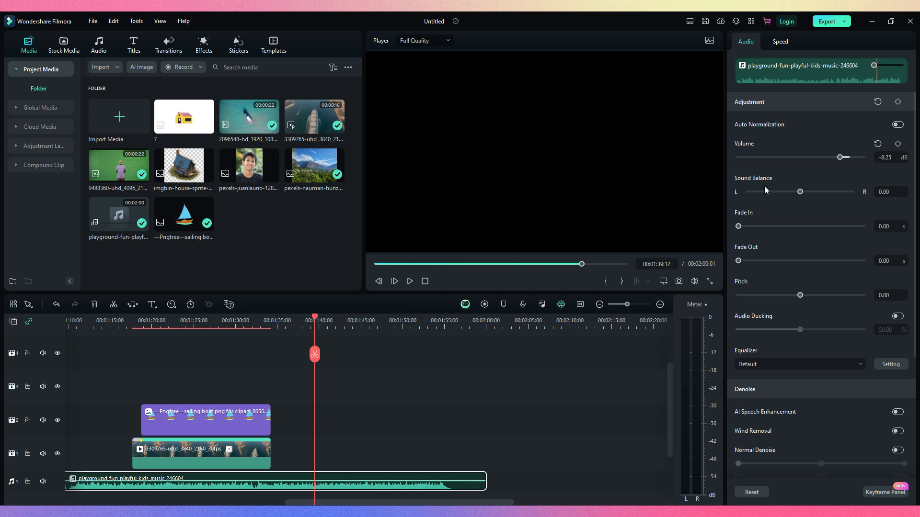
{"action": "key", "text": "space"}
{"action": "mouse_move", "coordinate": [841, 157]}
{"action": "left_mouse_down"}
{"action": "mouse_move", "coordinate": [750, 157]}
{"action": "mouse_move", "coordinate": [859, 157]}
{"action": "mouse_move", "coordinate": [829, 157]}
{"action": "left_mouse_up"}
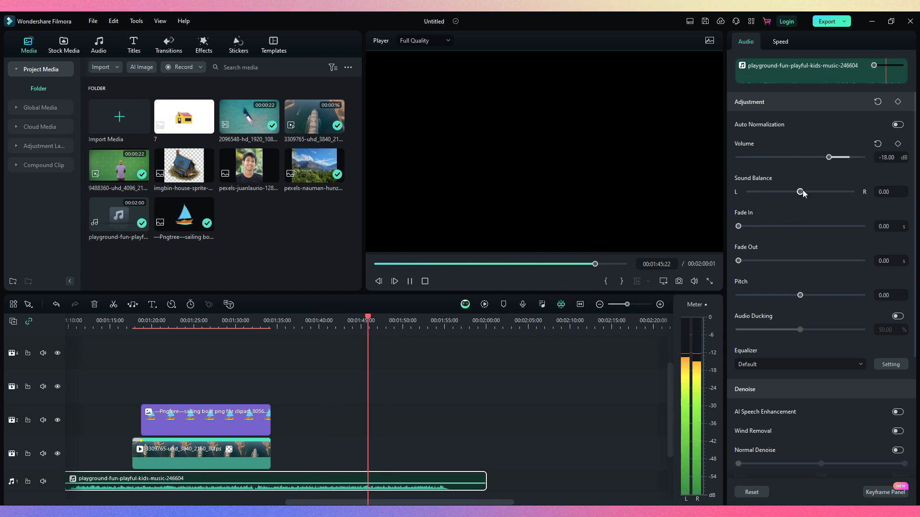
{"action": "left_click", "coordinate": [898, 178]}
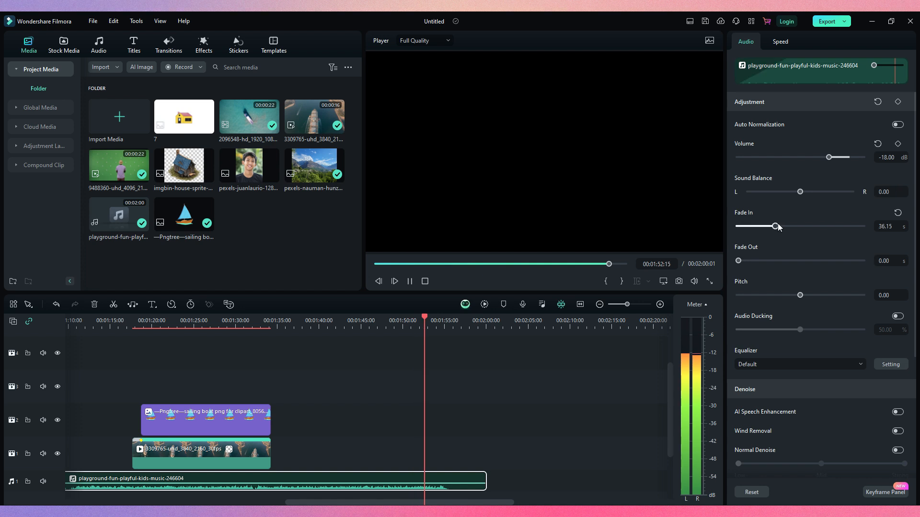
Set the music's fade-in to 2.78 s, and try a pitch of 7 and Audio Ducking before resetting both
{"action": "left_click_drag", "start_coordinate": [799, 295], "coordinate": [838, 296]}
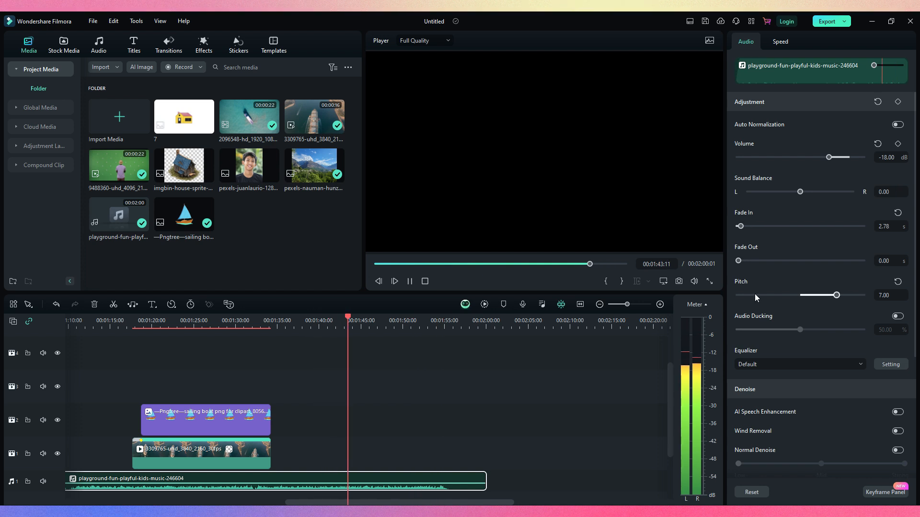
{"action": "left_click", "coordinate": [898, 281]}
{"action": "left_click", "coordinate": [898, 316]}
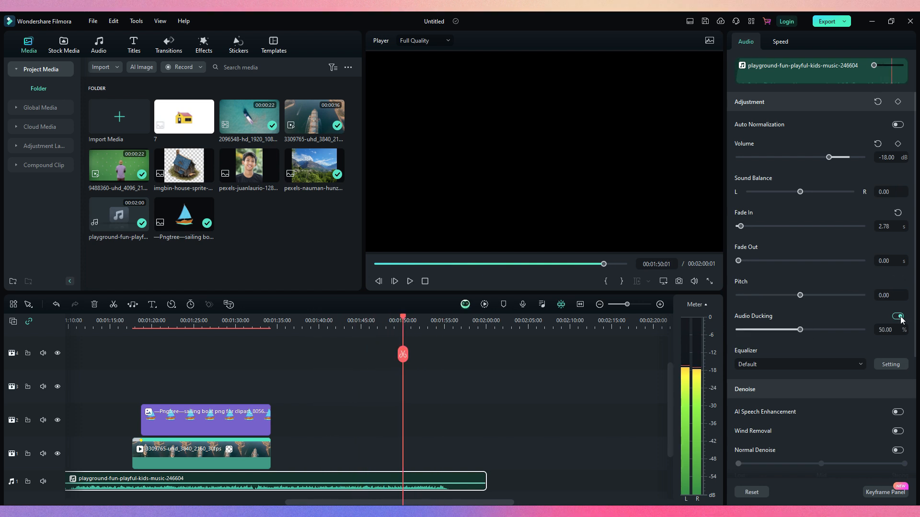
{"action": "left_click", "coordinate": [899, 317]}
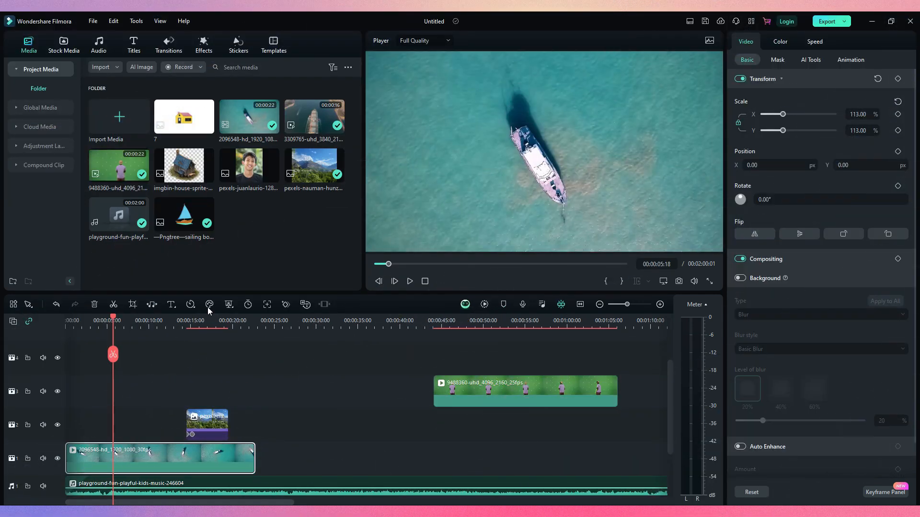
Move the playhead to 00:00:04:02 in the first video, open its color settings, and preview the Vignette 2 preset
{"action": "left_click", "coordinate": [660, 305]}
{"action": "left_click", "coordinate": [252, 326]}
{"action": "left_click", "coordinate": [780, 48]}
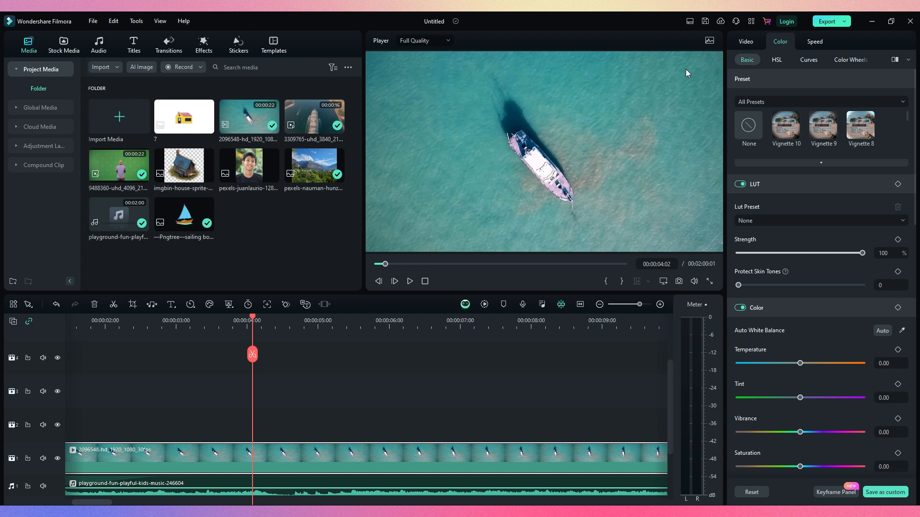
{"action": "left_click", "coordinate": [710, 42]}
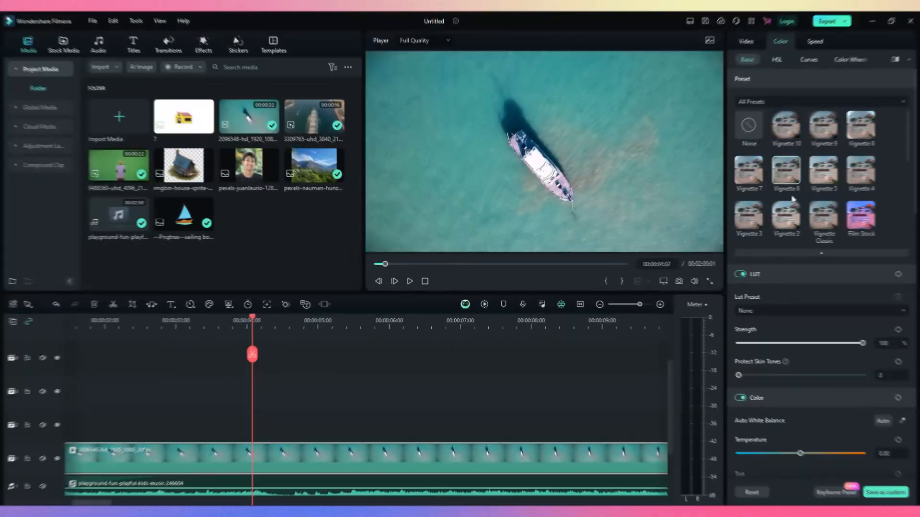
{"action": "scroll", "coordinate": [793, 199], "scroll_direction": "down", "scroll_amount": 2}
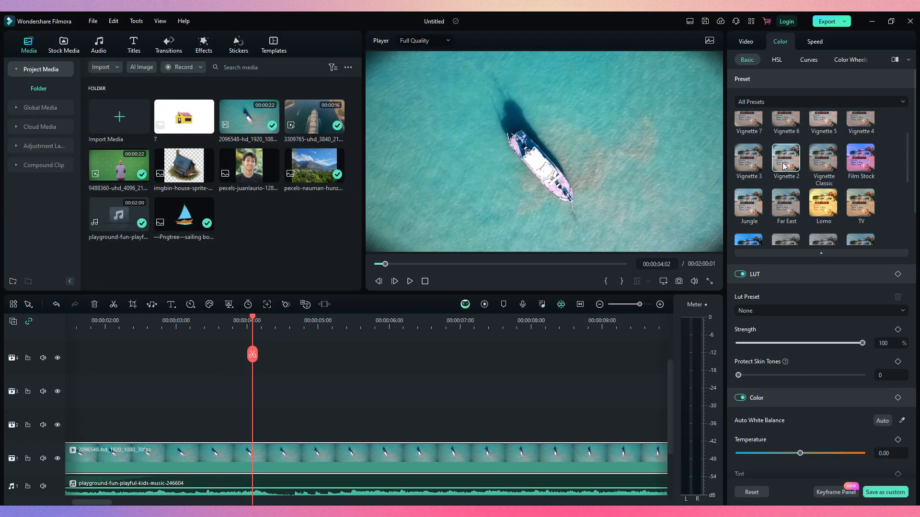
Try a color temperature of -37 and a tint of 31 on the first video
{"action": "scroll", "coordinate": [778, 315], "scroll_direction": "down", "scroll_amount": 4}
{"action": "left_click_drag", "start_coordinate": [800, 339], "coordinate": [777, 340]}
{"action": "left_click_drag", "start_coordinate": [801, 373], "coordinate": [820, 373]}
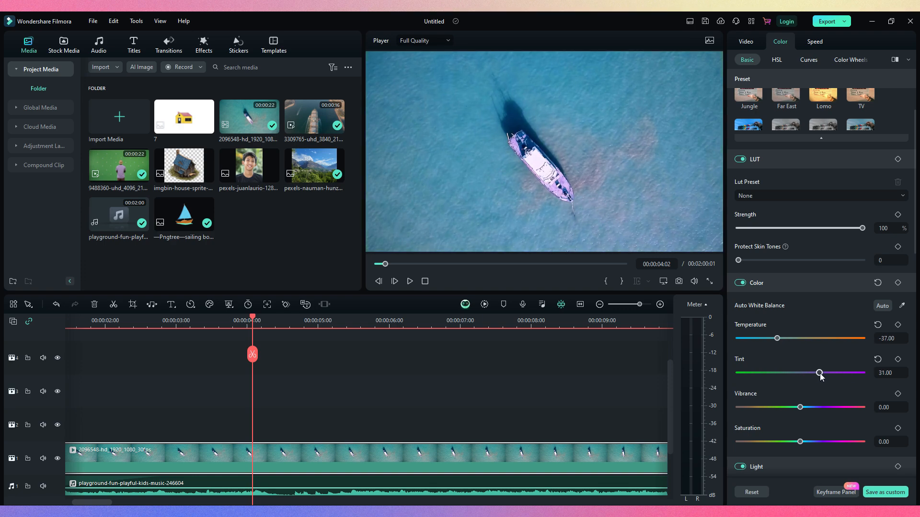
Look through the first video's remaining color settings, including HSL, Curves and Color Wheels
{"action": "scroll", "coordinate": [774, 386], "scroll_direction": "down", "scroll_amount": 10}
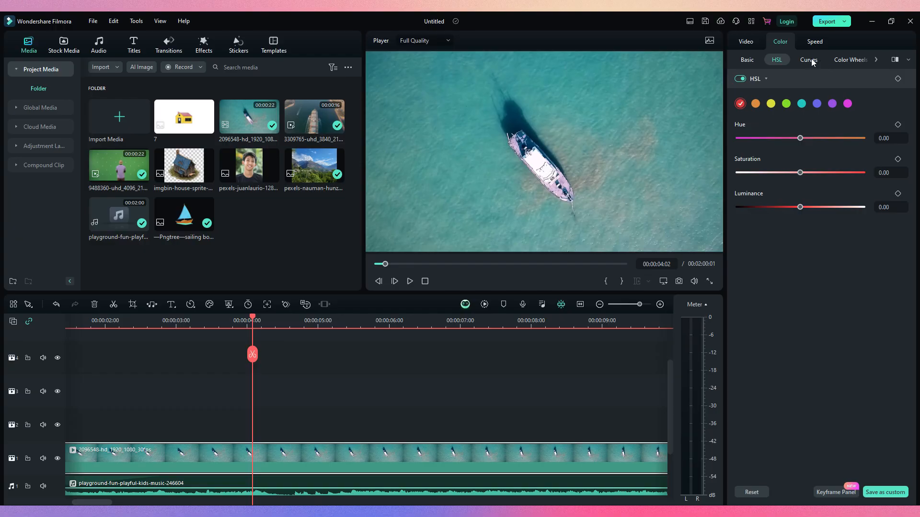
{"action": "left_click", "coordinate": [811, 61]}
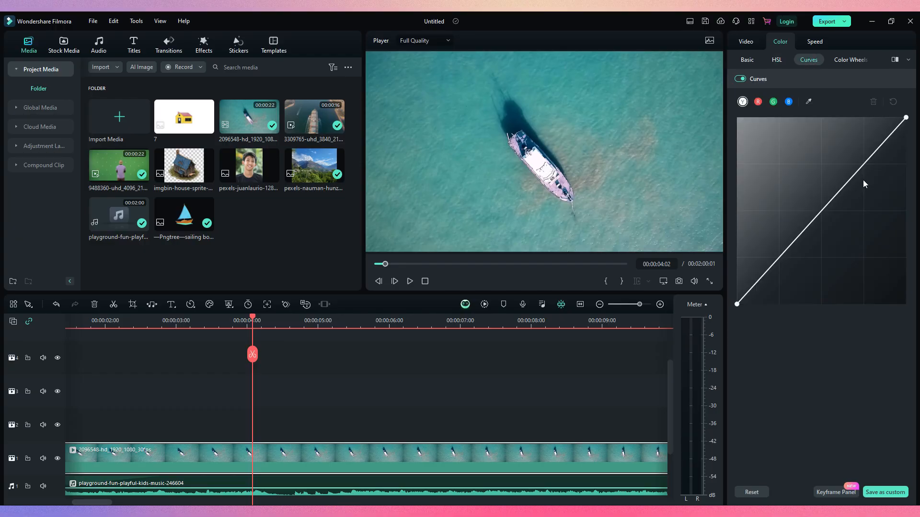
{"action": "left_click", "coordinate": [847, 58]}
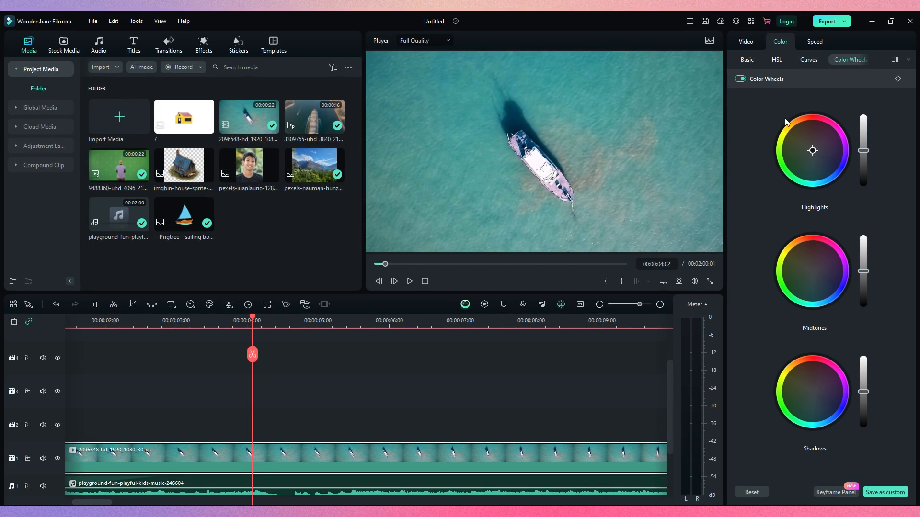
Try a slower uniform speed on the first video with a short playback, and set AI Frame Interpolation to Optical Flow
{"action": "left_click", "coordinate": [814, 41]}
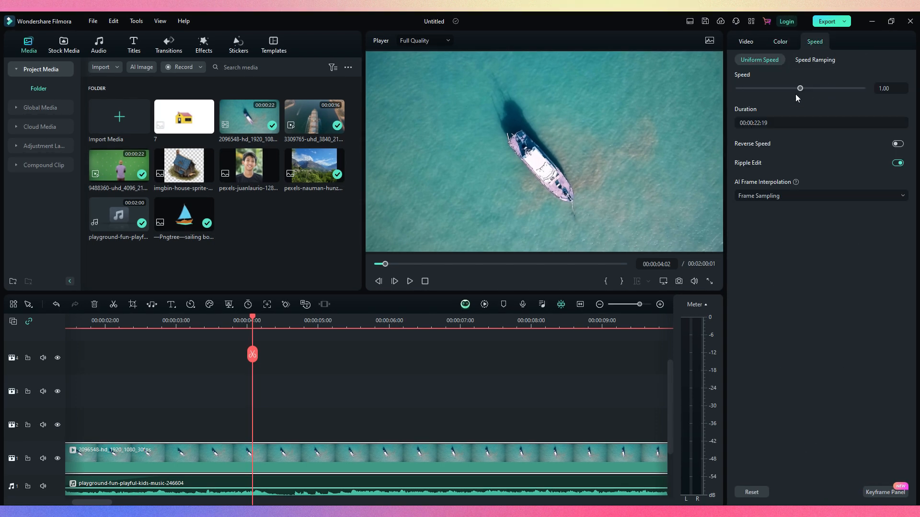
{"action": "left_click_drag", "start_coordinate": [799, 93], "coordinate": [775, 89]}
{"action": "key", "text": "space"}
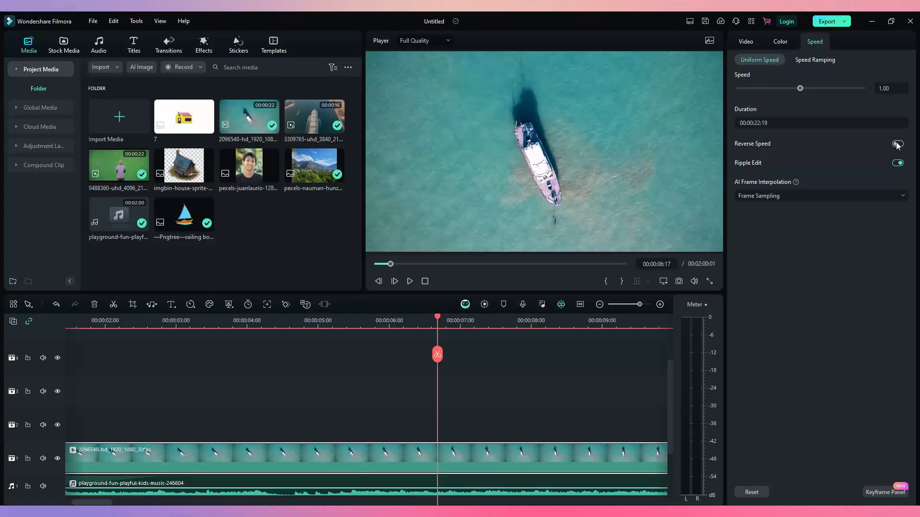
{"action": "left_click", "coordinate": [772, 248]}
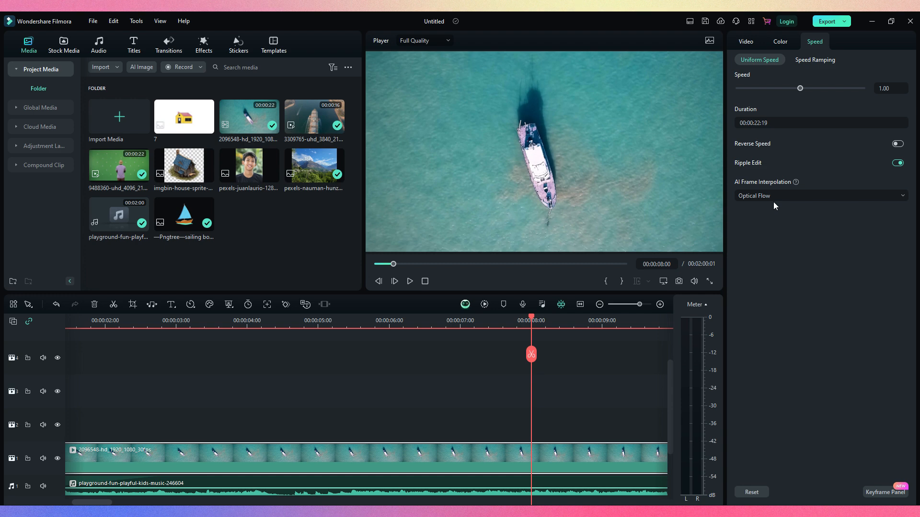
Apply the Jumper speed ramping preset to the first video
{"action": "left_click", "coordinate": [814, 61]}
{"action": "left_click", "coordinate": [822, 93]}
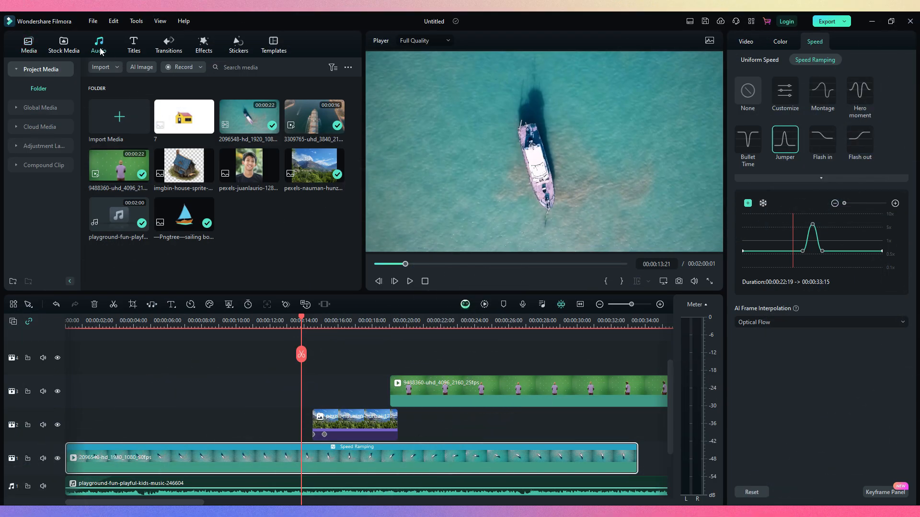
Add the Art Title 26 title on an empty track above the first video, starting at about 3 seconds
{"action": "left_click", "coordinate": [67, 44]}
{"action": "left_click", "coordinate": [193, 44]}
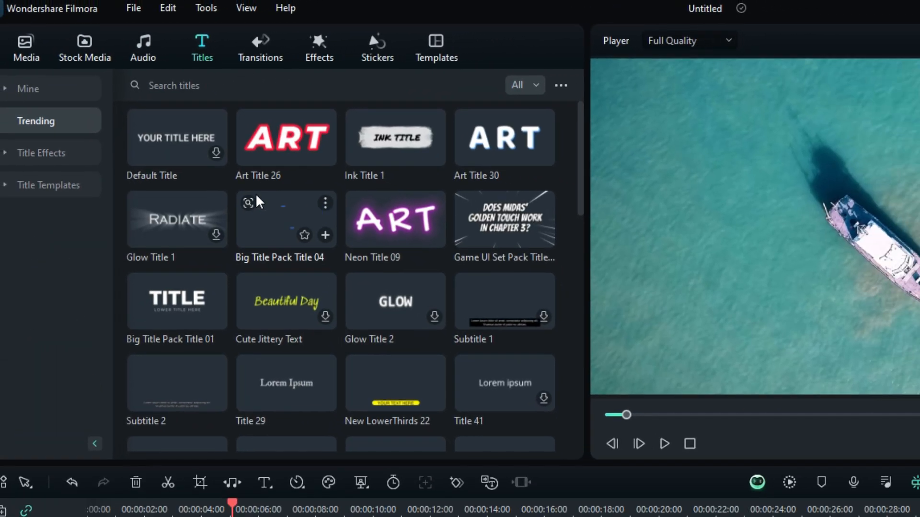
{"action": "left_click_drag", "start_coordinate": [318, 157], "coordinate": [193, 516]}
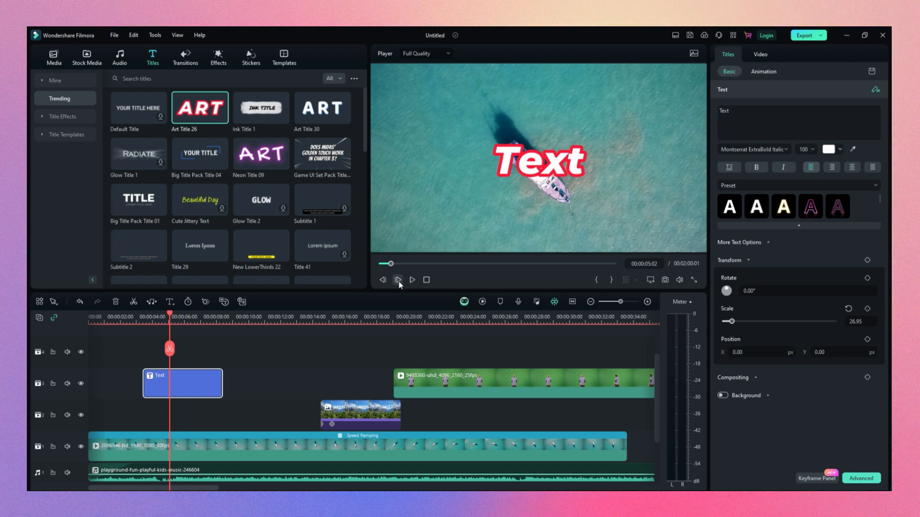
Select the title's text and look through its preset and WordArt text styles
{"action": "double_click", "coordinate": [734, 113]}
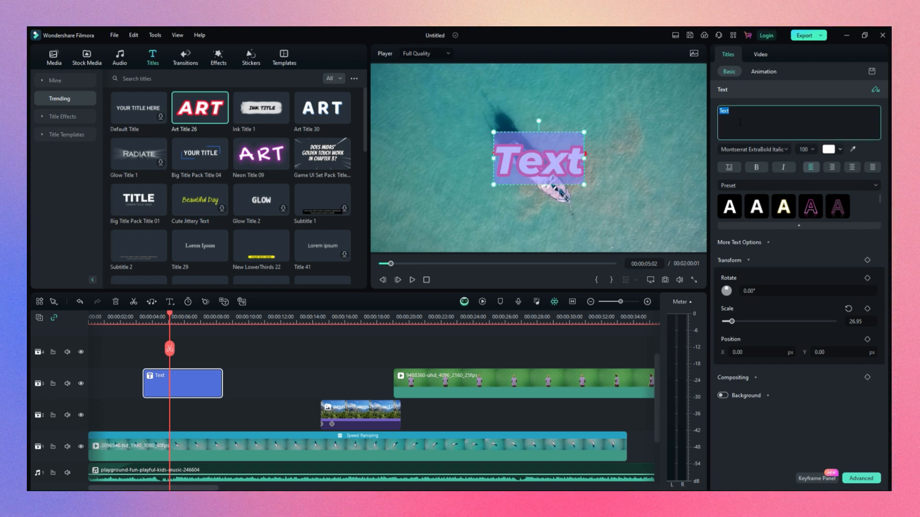
{"action": "scroll", "coordinate": [772, 214], "scroll_direction": "down", "scroll_amount": 2}
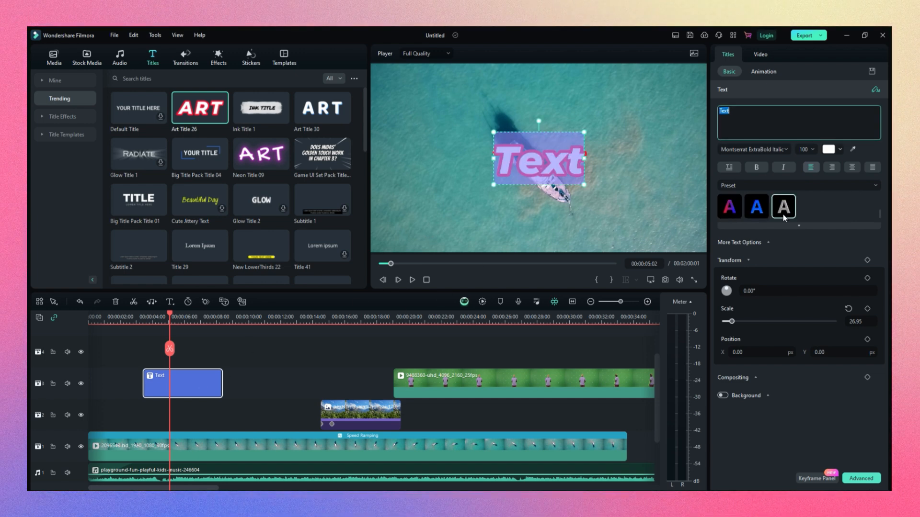
{"action": "left_click", "coordinate": [799, 225]}
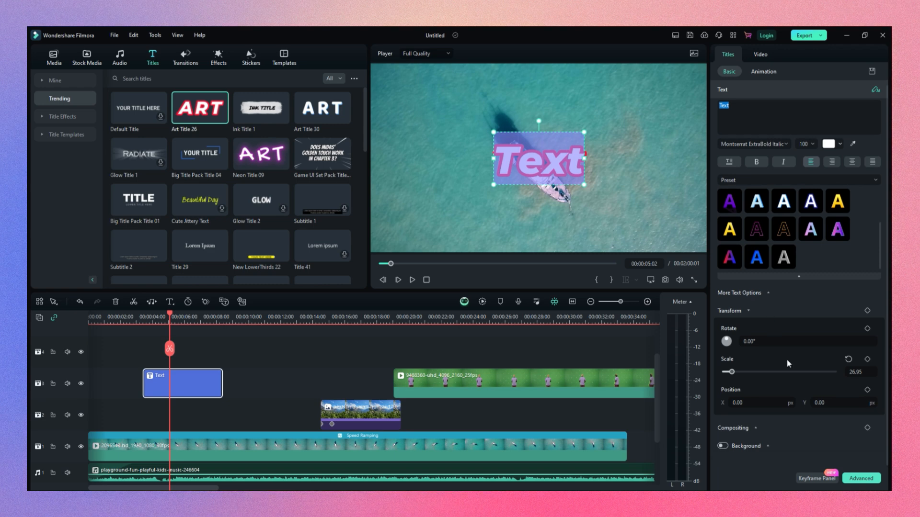
{"action": "scroll", "coordinate": [772, 254], "scroll_direction": "down", "scroll_amount": 3}
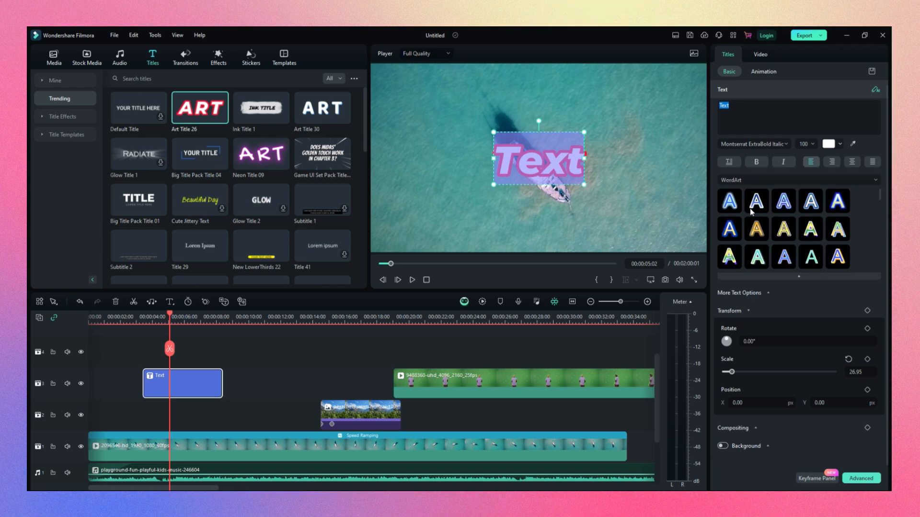
{"action": "left_click", "coordinate": [772, 277]}
{"action": "left_click", "coordinate": [778, 226]}
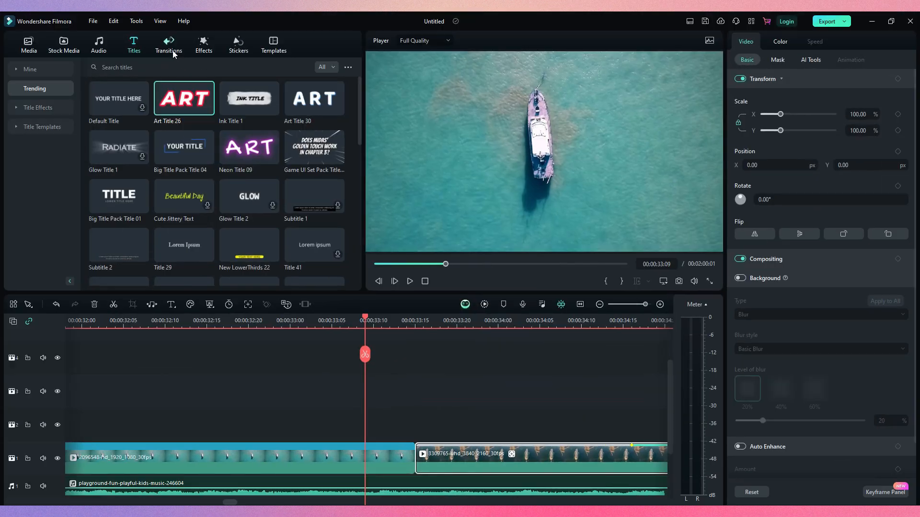
Place the Warp Zoom 3 transition at the cut between the first and second videos
{"action": "left_click", "coordinate": [177, 52]}
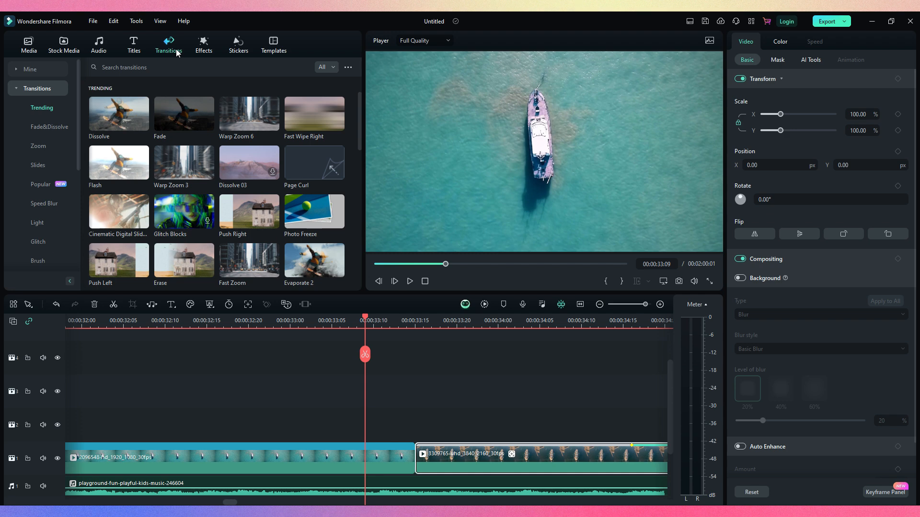
{"action": "left_click_drag", "start_coordinate": [186, 150], "coordinate": [407, 461]}
{"action": "left_click", "coordinate": [599, 304]}
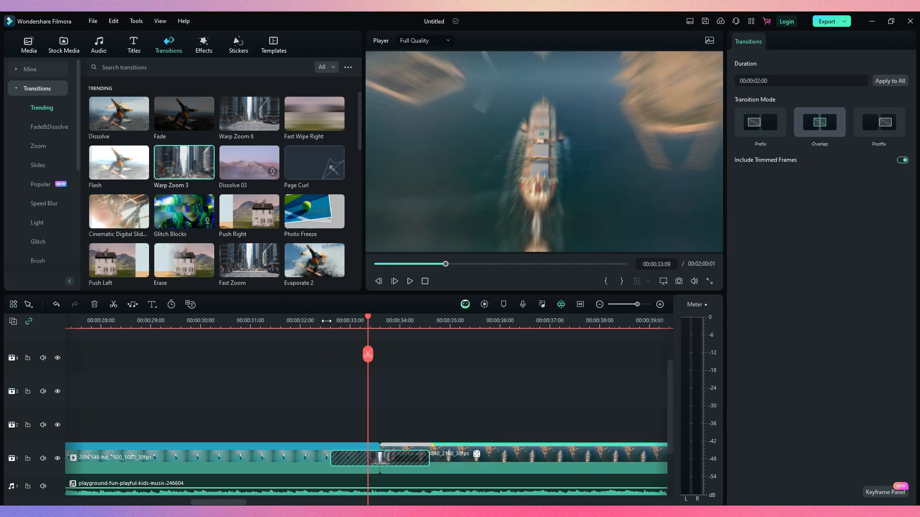
Play back the Warp Zoom 3 transition and shorten its duration to 00:00:01:09
{"action": "left_click", "coordinate": [305, 320]}
{"action": "key", "text": "space"}
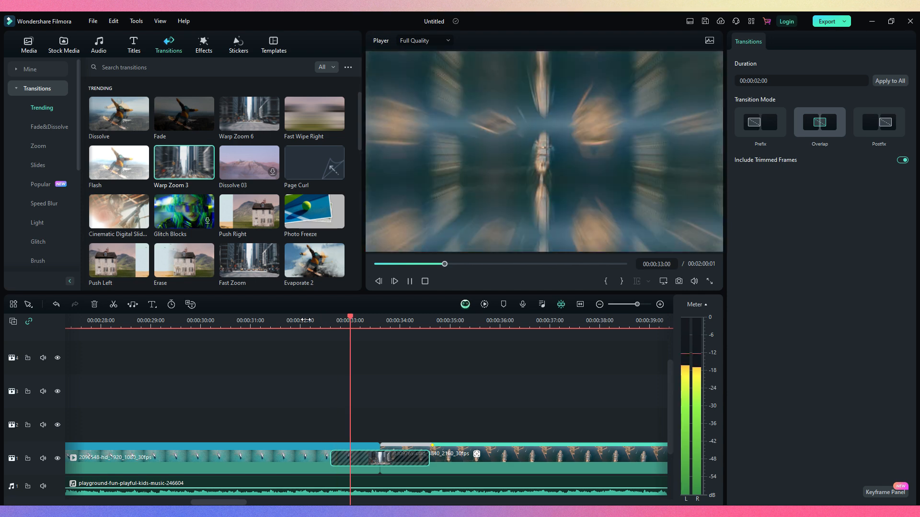
{"action": "key", "text": "space"}
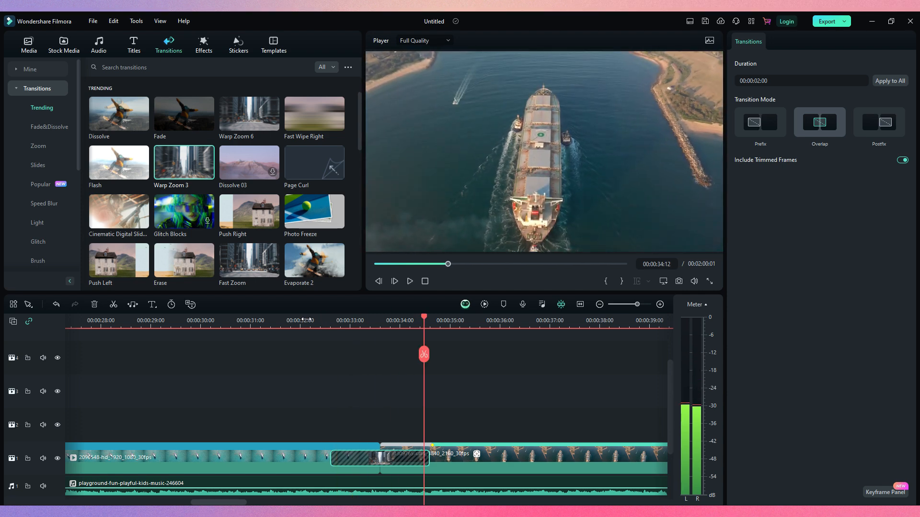
{"action": "mouse_move", "coordinate": [339, 469]}
{"action": "left_mouse_down"}
{"action": "mouse_move", "coordinate": [377, 466]}
{"action": "mouse_move", "coordinate": [353, 467]}
{"action": "left_mouse_up"}
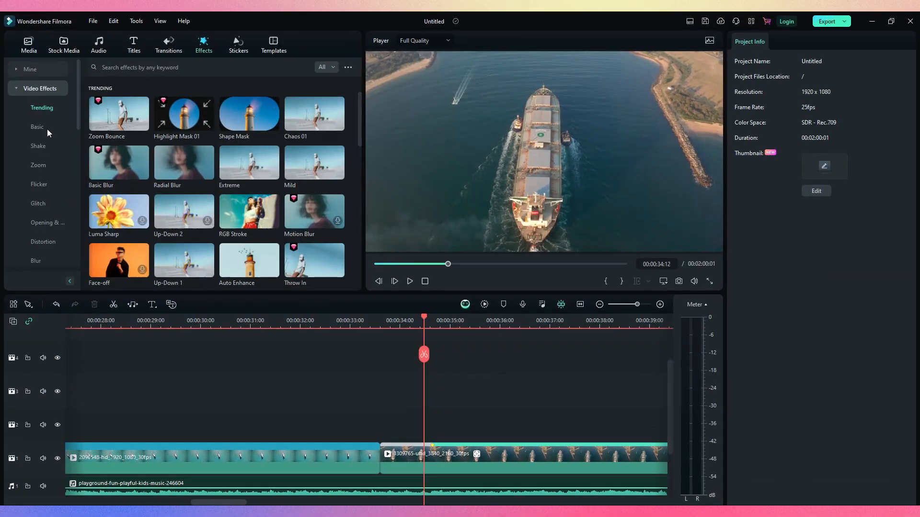
Apply the Zoom Bounce video effect to the second video
{"action": "left_click_drag", "start_coordinate": [119, 113], "coordinate": [424, 459]}
{"action": "left_click_drag", "start_coordinate": [424, 459], "coordinate": [424, 459]}
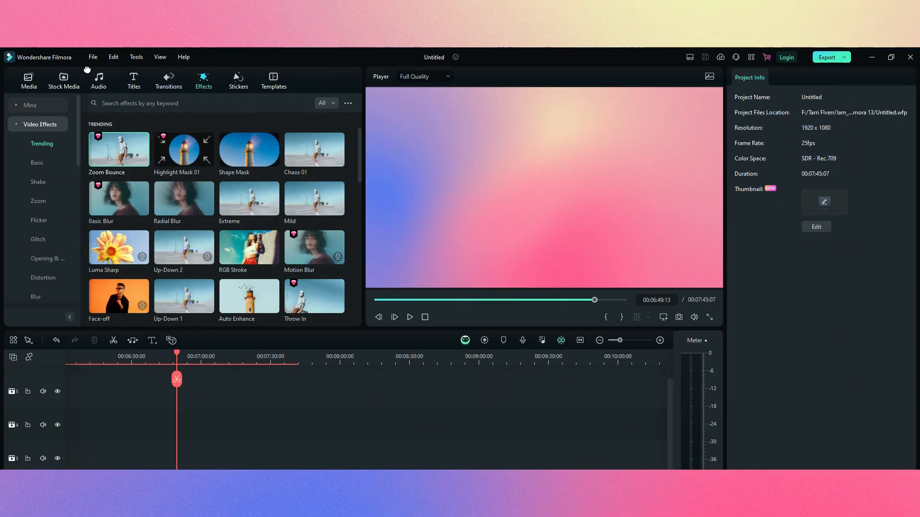
Save the project as Untitled 1 in the v6 folder
{"action": "left_click", "coordinate": [90, 59]}
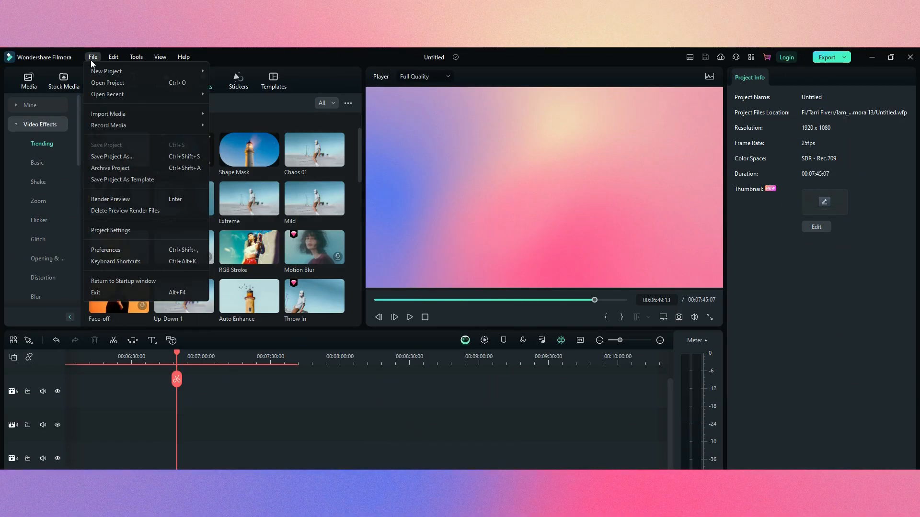
{"action": "left_click", "coordinate": [102, 156]}
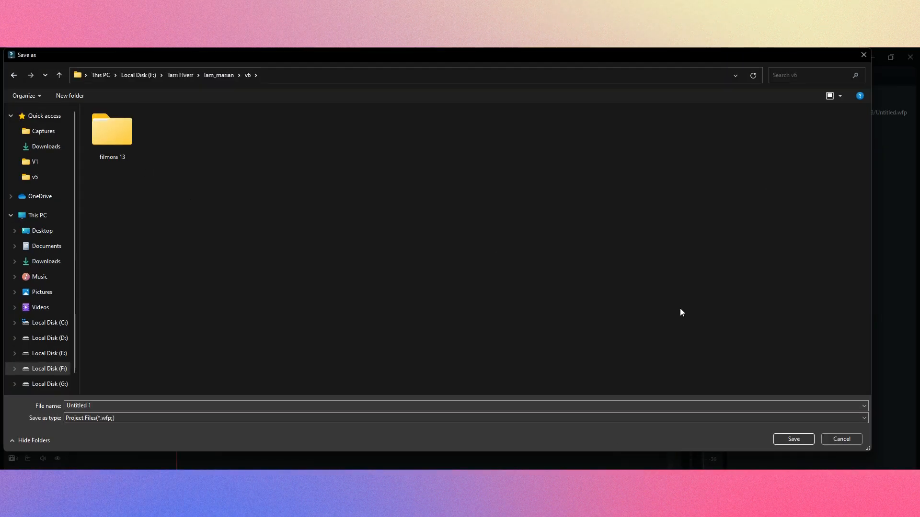
{"action": "left_click", "coordinate": [794, 440]}
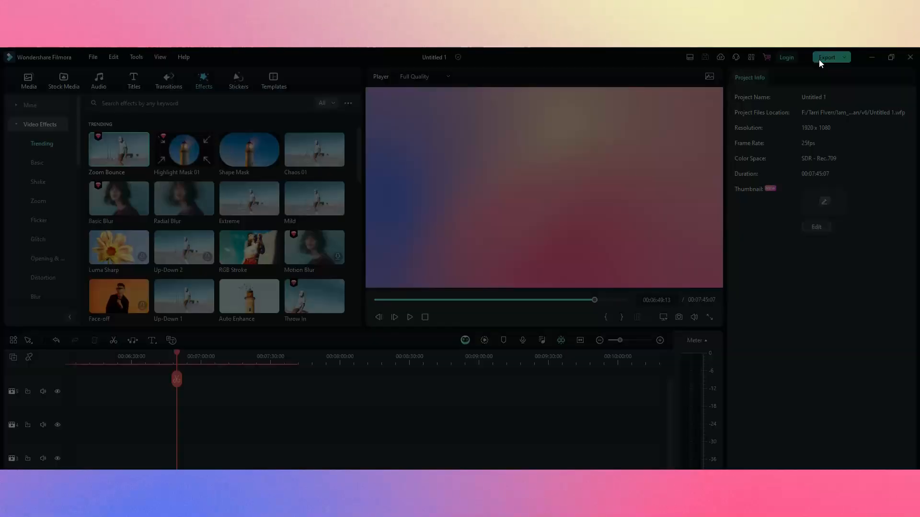
Open the export settings and examine the device formats and the YouTube, TikTok and Vimeo export options
{"action": "left_click", "coordinate": [818, 59]}
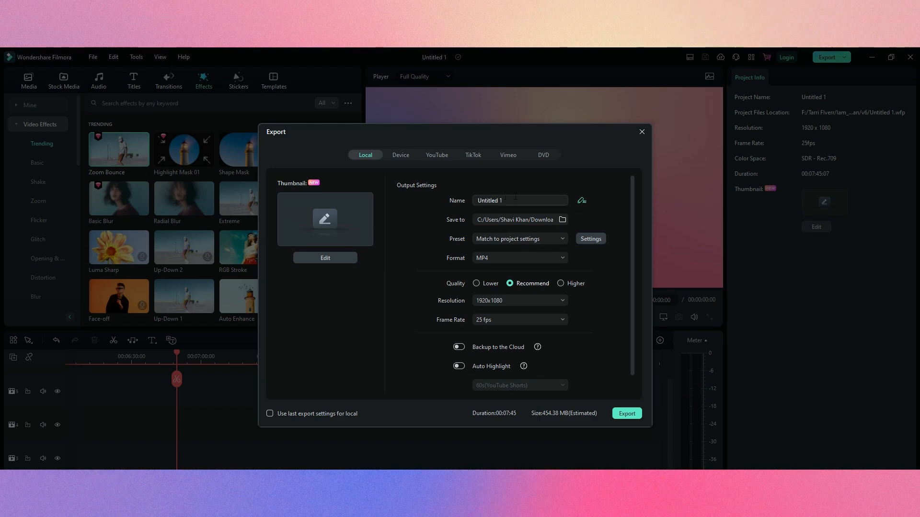
{"action": "left_click", "coordinate": [401, 156]}
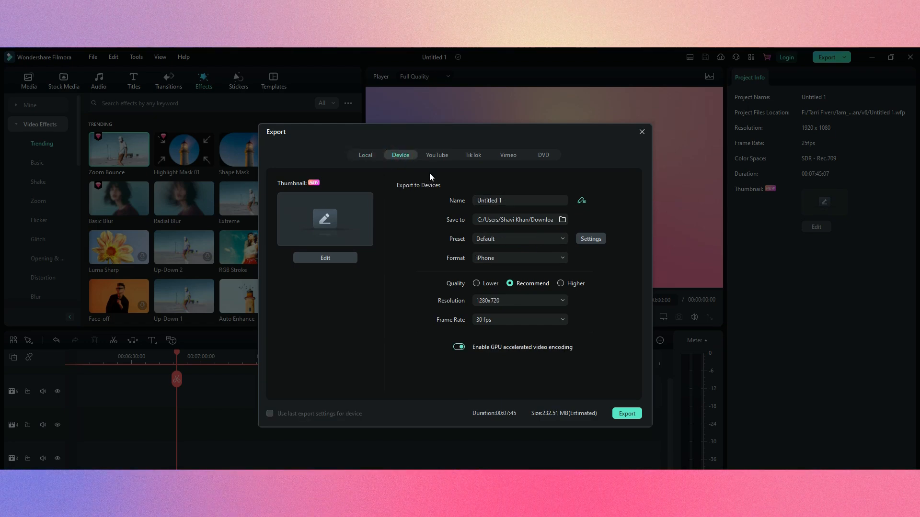
{"action": "left_click", "coordinate": [494, 259]}
{"action": "scroll", "coordinate": [513, 336], "scroll_direction": "down", "scroll_amount": 3}
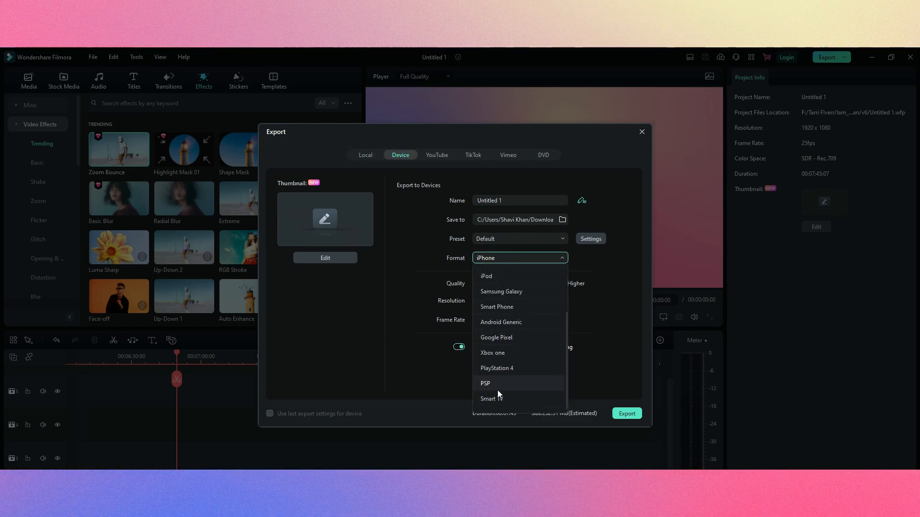
{"action": "scroll", "coordinate": [512, 312], "scroll_direction": "up", "scroll_amount": 3}
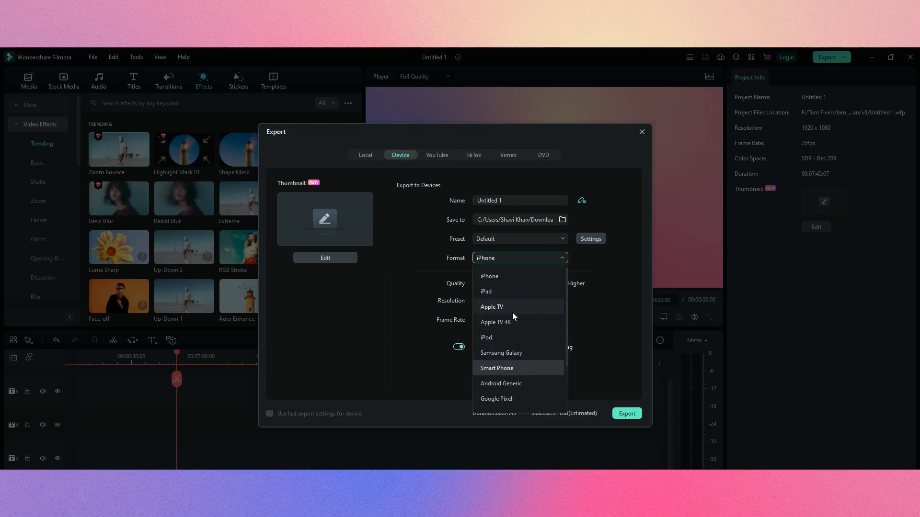
{"action": "left_click", "coordinate": [430, 158]}
{"action": "left_click", "coordinate": [462, 156]}
{"action": "left_click", "coordinate": [501, 156]}
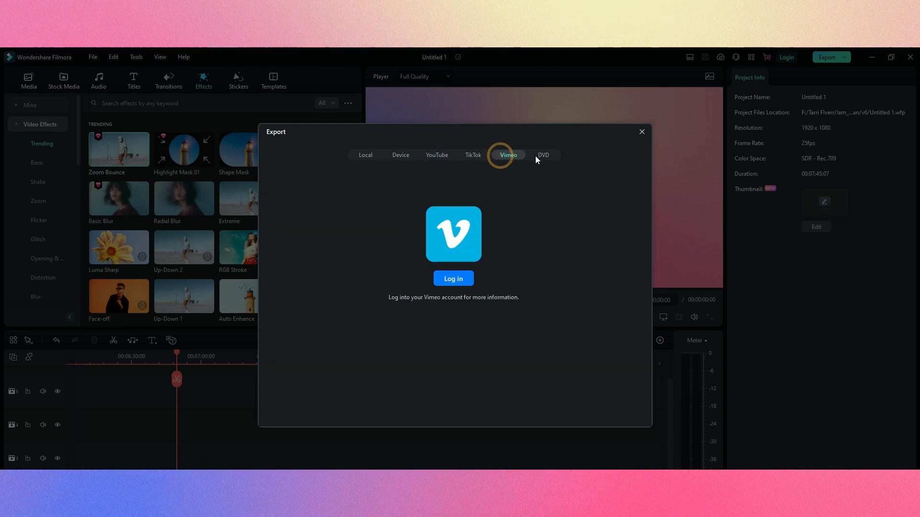
Review the local export's format and resolution choices, keeping MP4 and 1920x1080, and enable Auto Highlight and Backup to the Cloud
{"action": "left_click", "coordinate": [377, 150]}
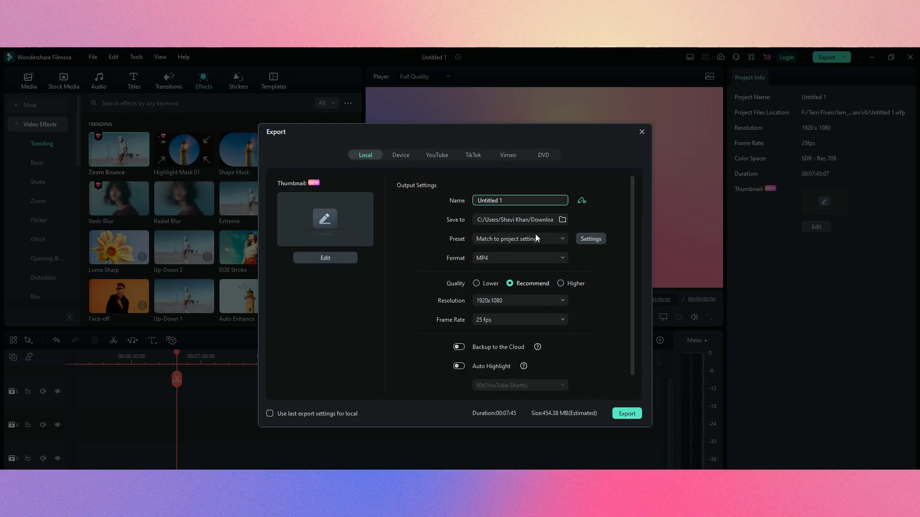
{"action": "left_click", "coordinate": [521, 257]}
{"action": "left_click", "coordinate": [596, 315]}
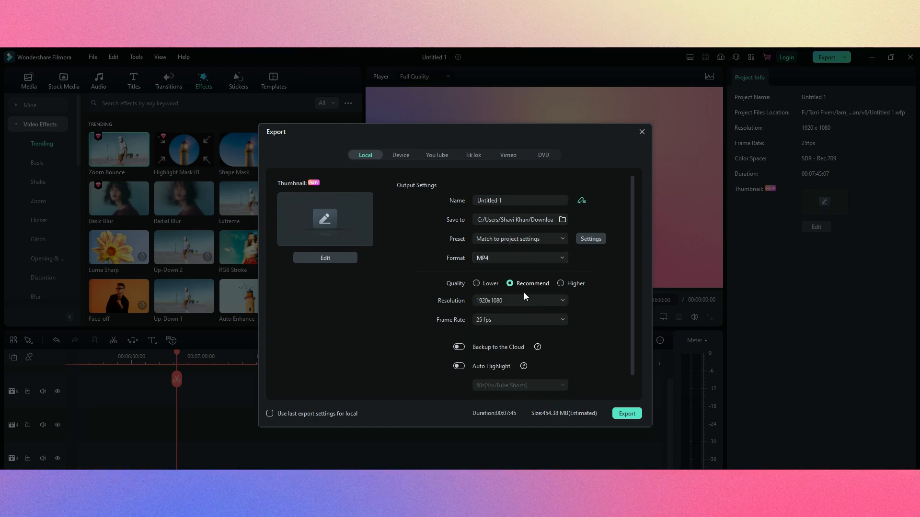
{"action": "left_click", "coordinate": [518, 299]}
{"action": "left_click", "coordinate": [605, 316]}
{"action": "left_click", "coordinate": [457, 367]}
{"action": "left_click", "coordinate": [463, 347]}
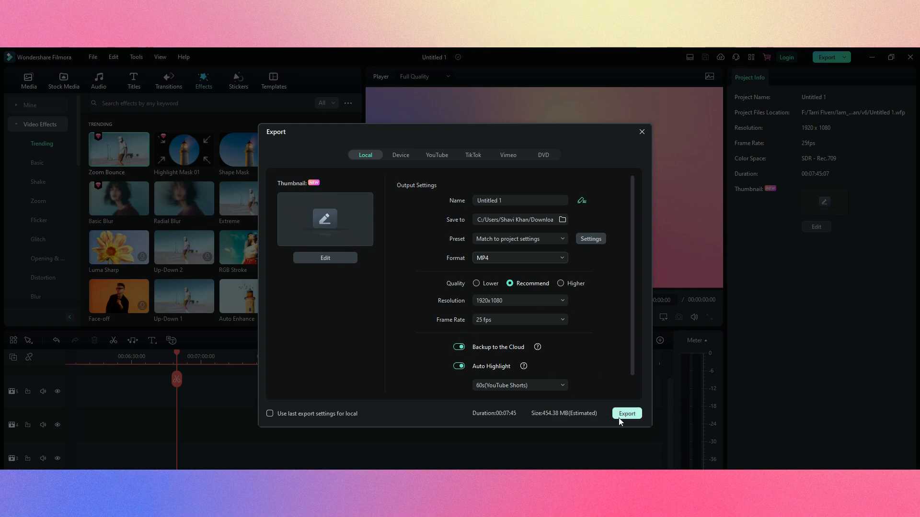